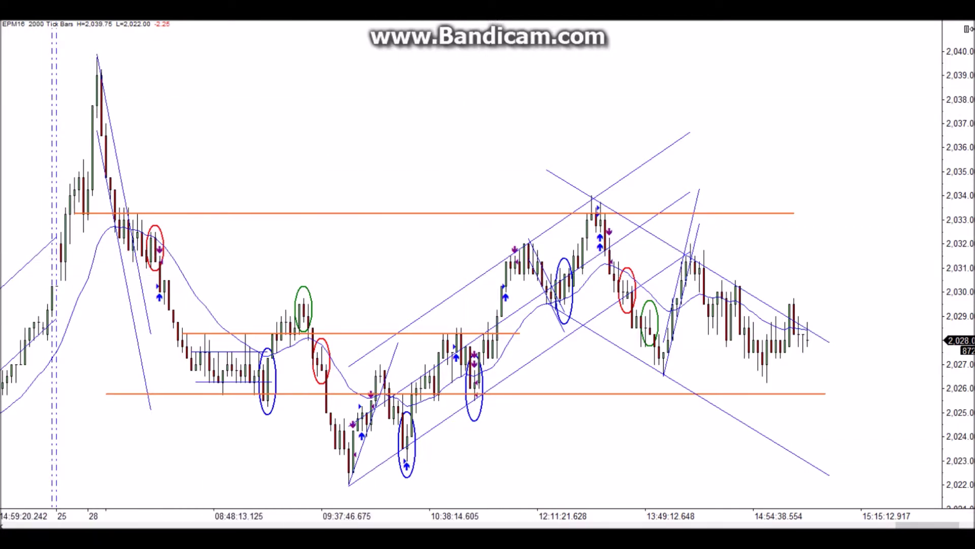
- Switch to the Trading Records workbook in Excel and review the Combine sheet's daily results from 3/21/2016 to 3/28/2016 and its Phase 1 target
{"action": "mouse_move", "coordinate": [422, 538]}
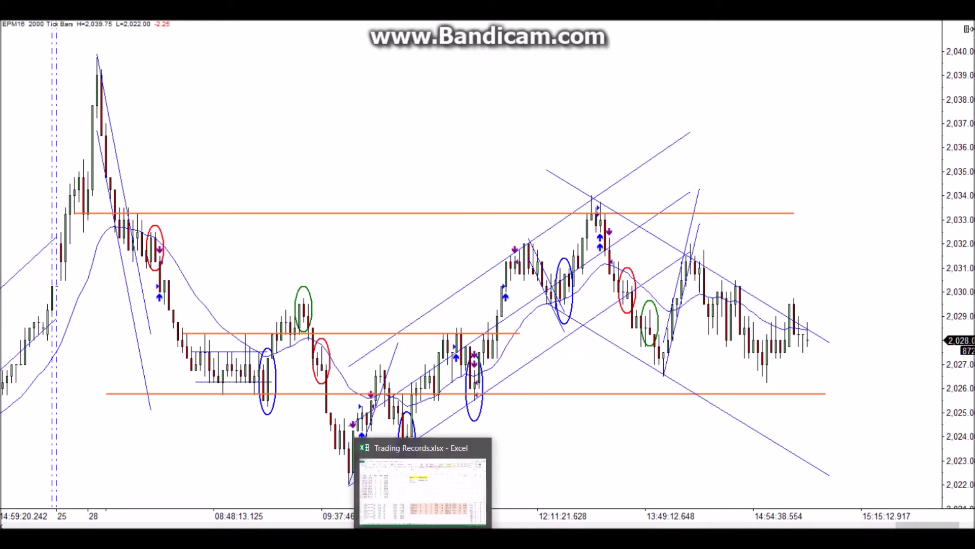
{"action": "left_click", "coordinate": [418, 495]}
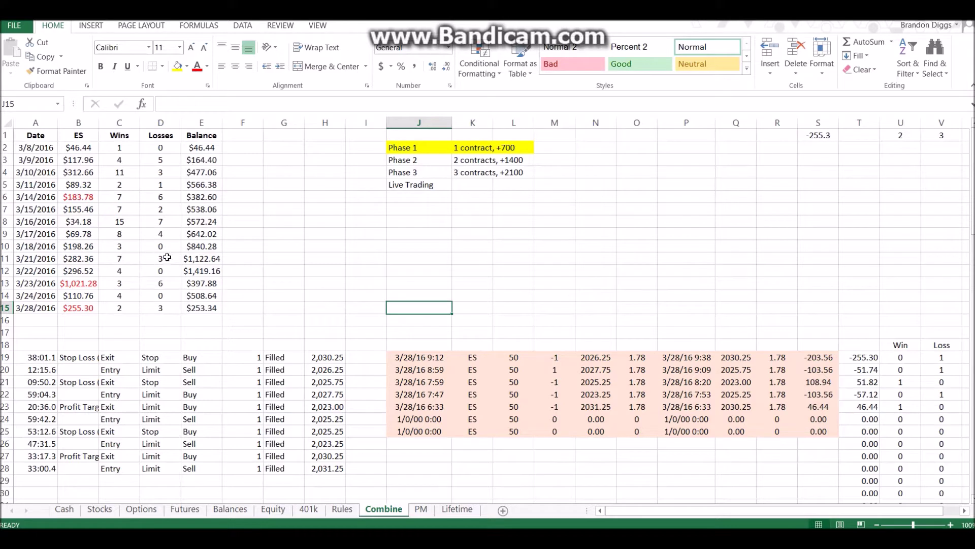
{"action": "left_click", "coordinate": [41, 258]}
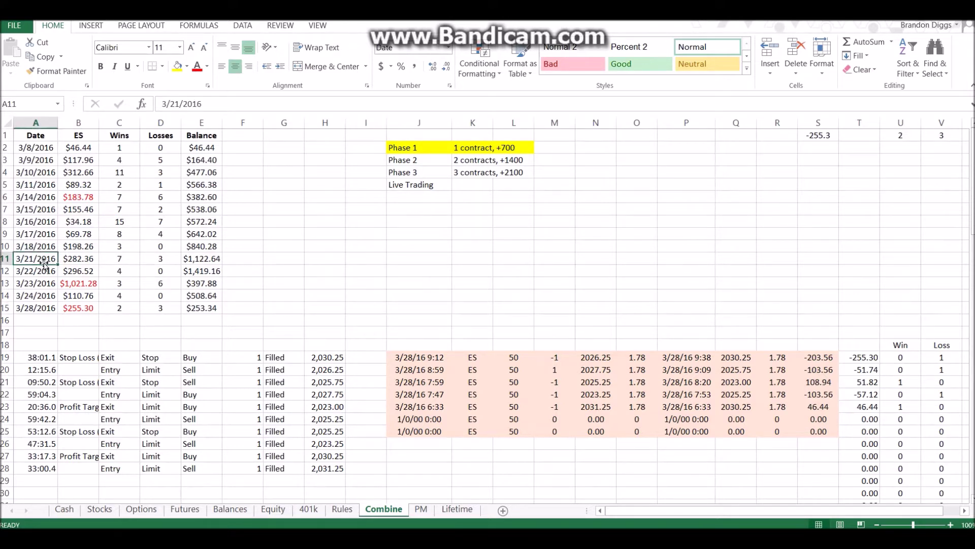
{"action": "left_click", "coordinate": [45, 272]}
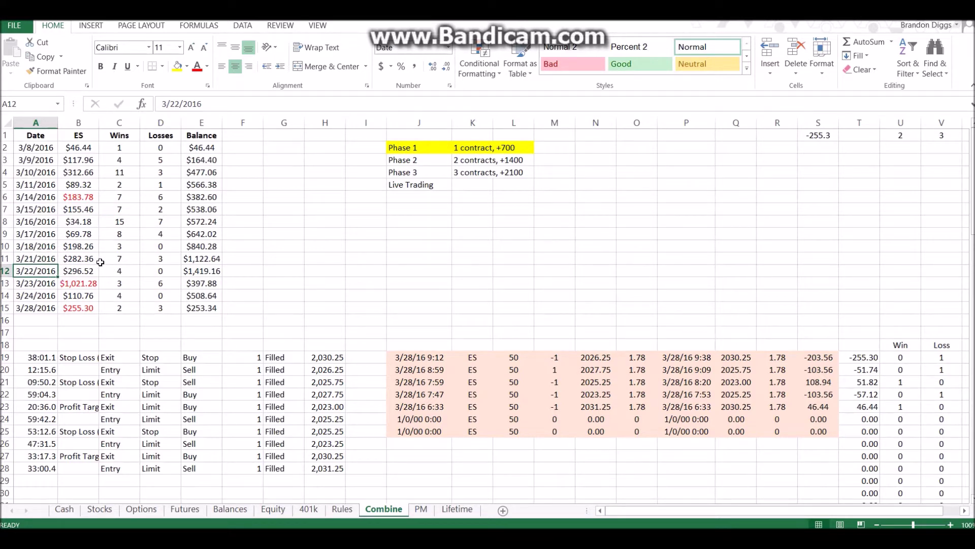
{"action": "left_click", "coordinate": [44, 284]}
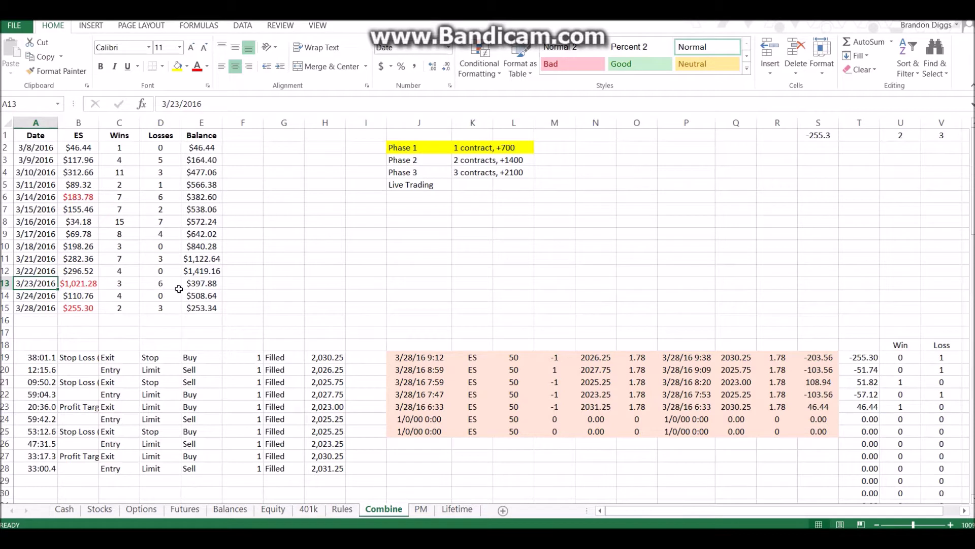
{"action": "left_click", "coordinate": [414, 148]}
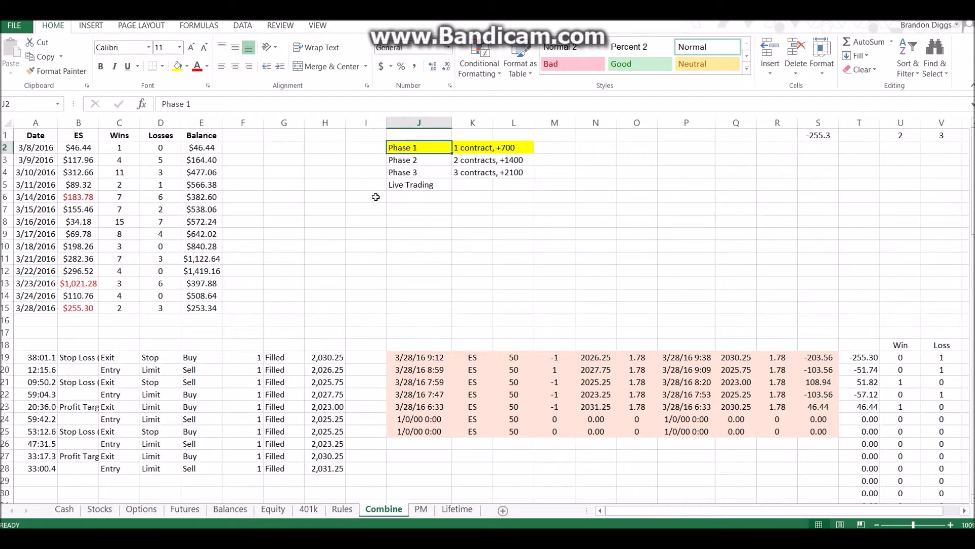
{"action": "left_click", "coordinate": [38, 297]}
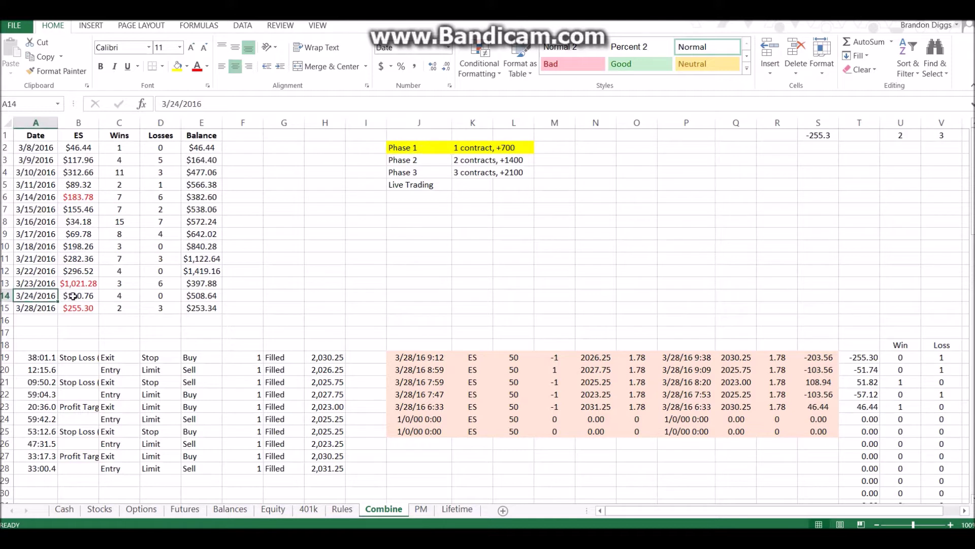
{"action": "left_click", "coordinate": [73, 296]}
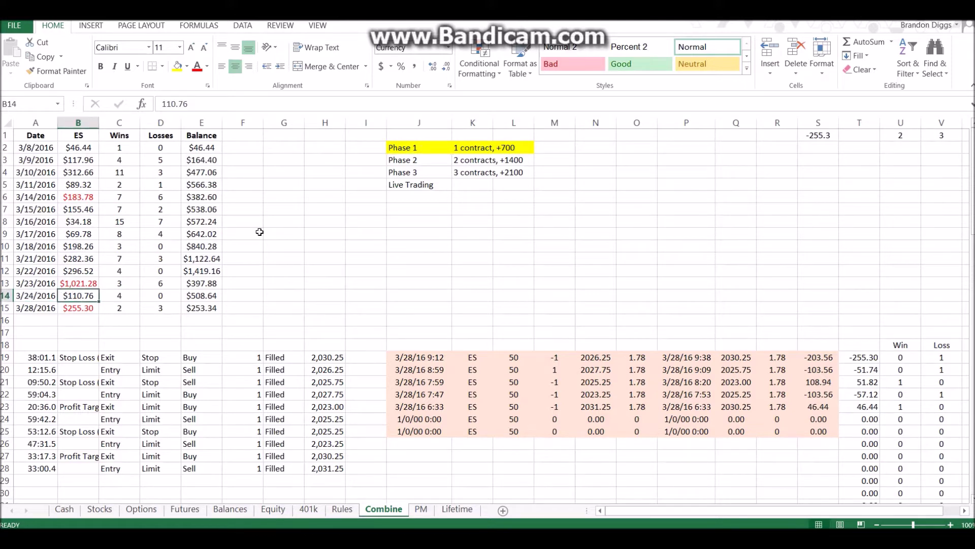
{"action": "left_click", "coordinate": [18, 309]}
{"action": "left_click", "coordinate": [74, 310]}
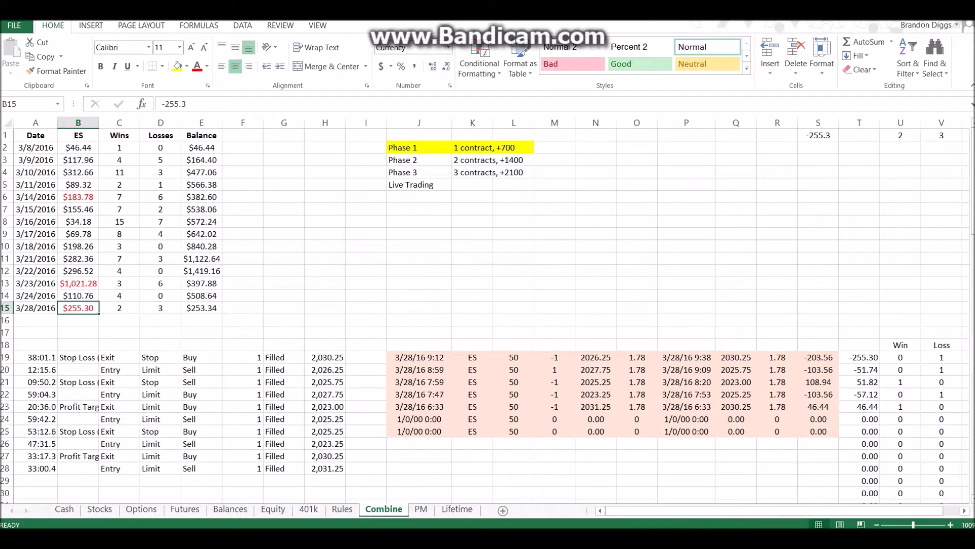
- Switch back to the EPM16 tick chart and inspect the bar data at the 3/28/2016 low near 09:45
{"action": "mouse_move", "coordinate": [660, 538]}
{"action": "left_click", "coordinate": [678, 522]}
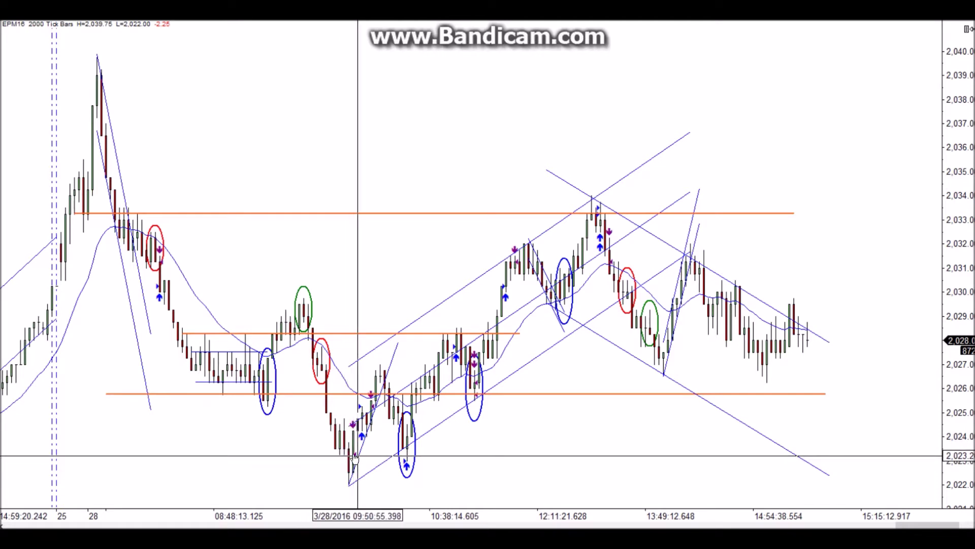
{"action": "mouse_move", "coordinate": [345, 477]}
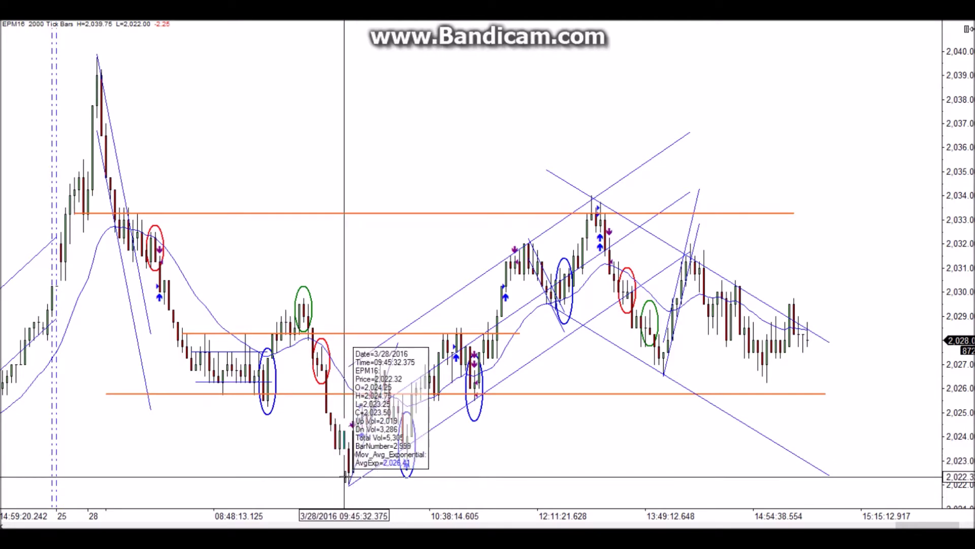
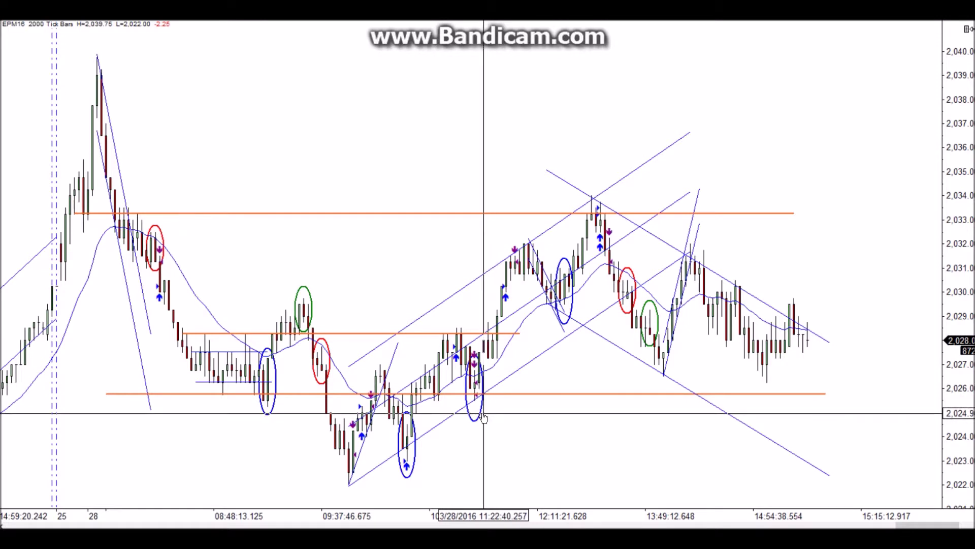
- Move the blue ellipse off the bars near 11:13 into empty chart space and return it around the same bars
{"action": "left_click_drag", "start_coordinate": [483, 415], "coordinate": [550, 433]}
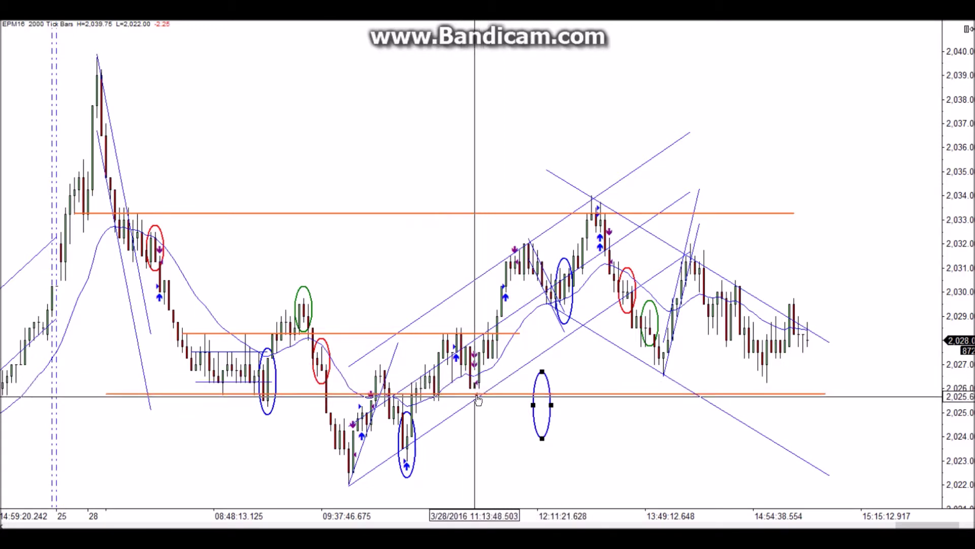
{"action": "left_click_drag", "start_coordinate": [478, 399], "coordinate": [482, 395]}
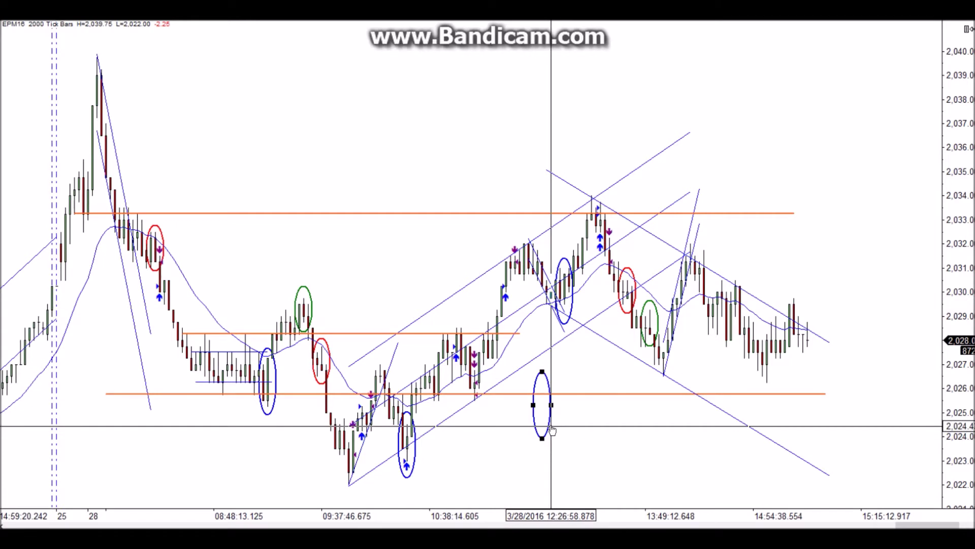
{"action": "left_click_drag", "start_coordinate": [552, 431], "coordinate": [484, 407]}
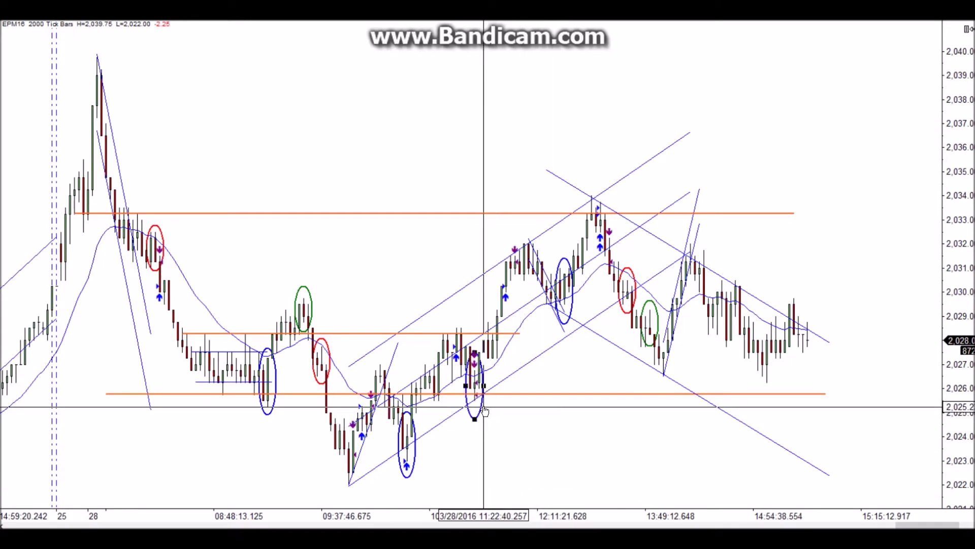
{"action": "left_click_drag", "start_coordinate": [484, 408], "coordinate": [484, 405]}
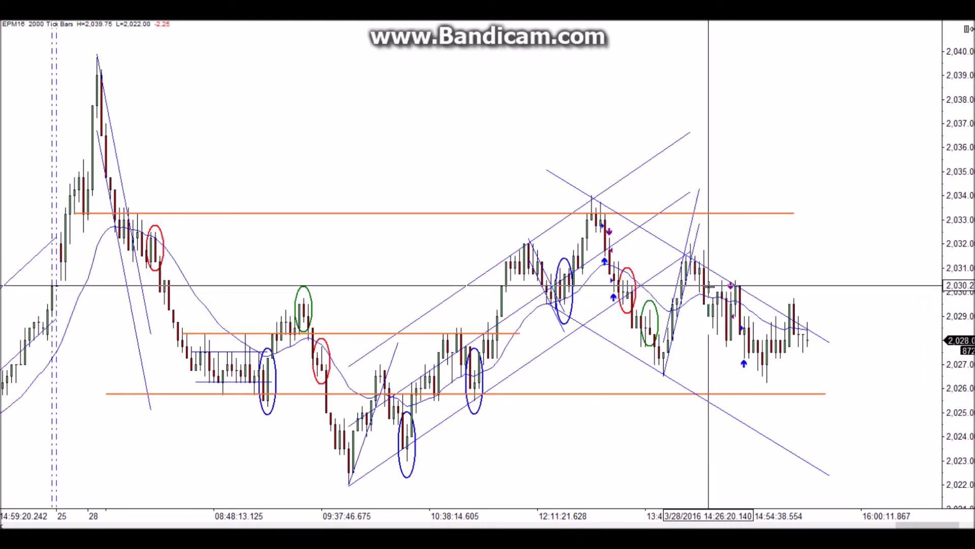
- Clone the red ellipse beside the 13:49 mark, place the copy around the bars near 14:25 and stretch it taller
{"action": "right_click", "coordinate": [634, 279]}
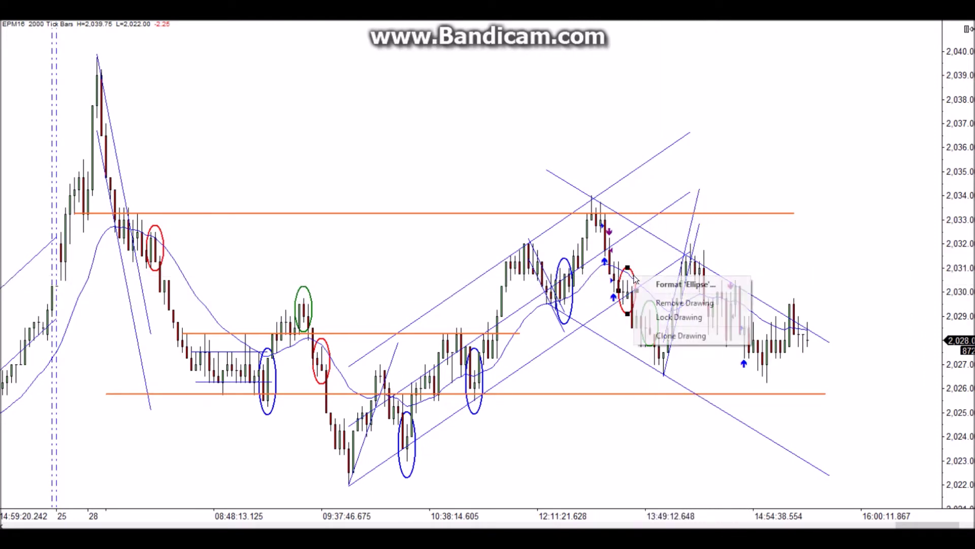
{"action": "left_click", "coordinate": [663, 336]}
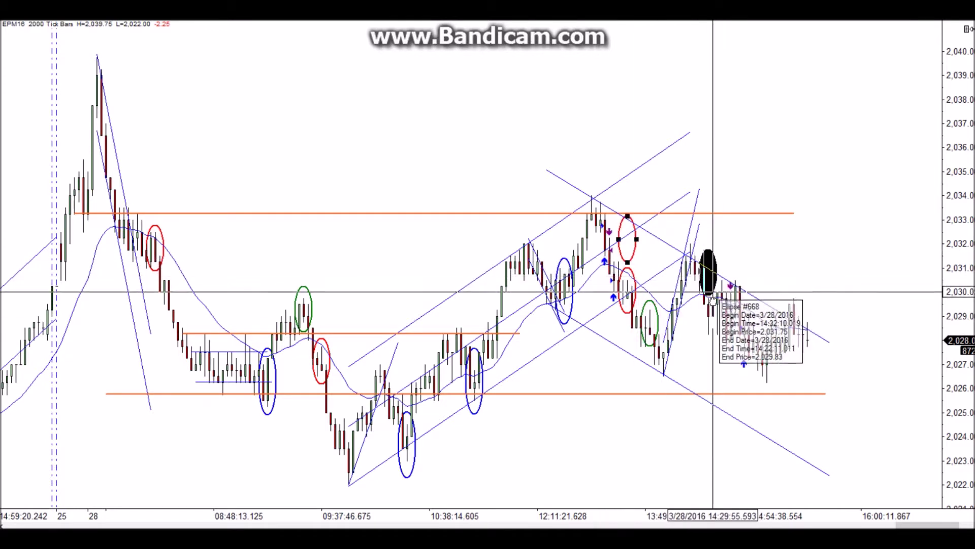
{"action": "left_click", "coordinate": [708, 301]}
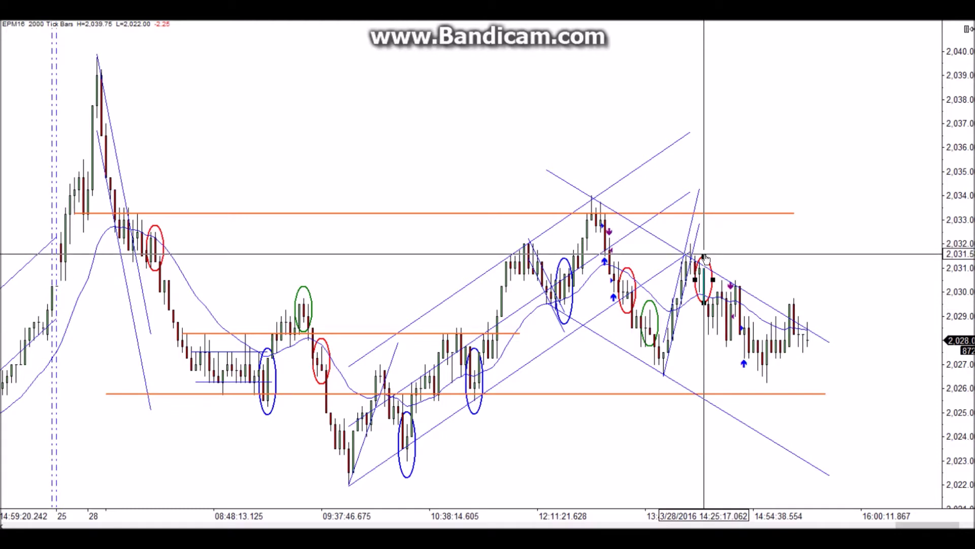
{"action": "left_click", "coordinate": [703, 245]}
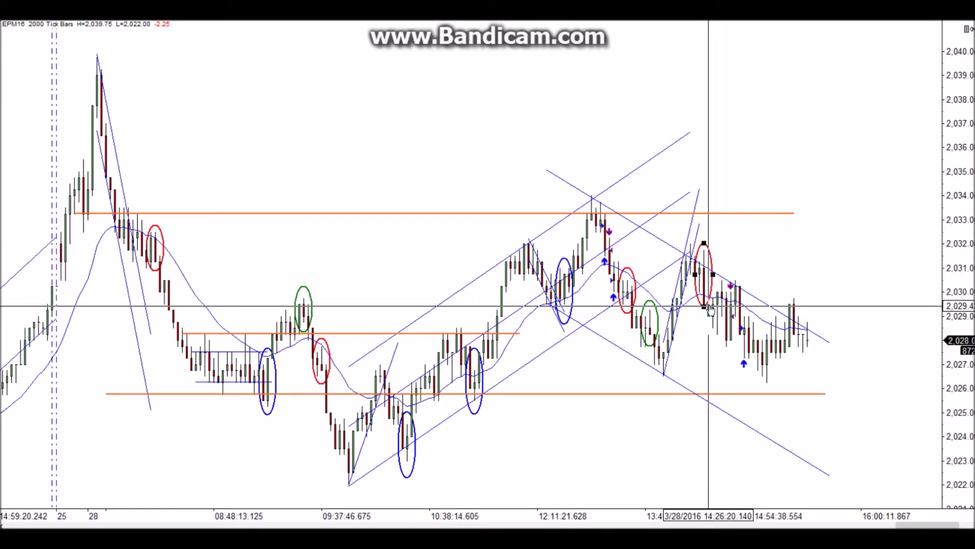
{"action": "left_click", "coordinate": [731, 305]}
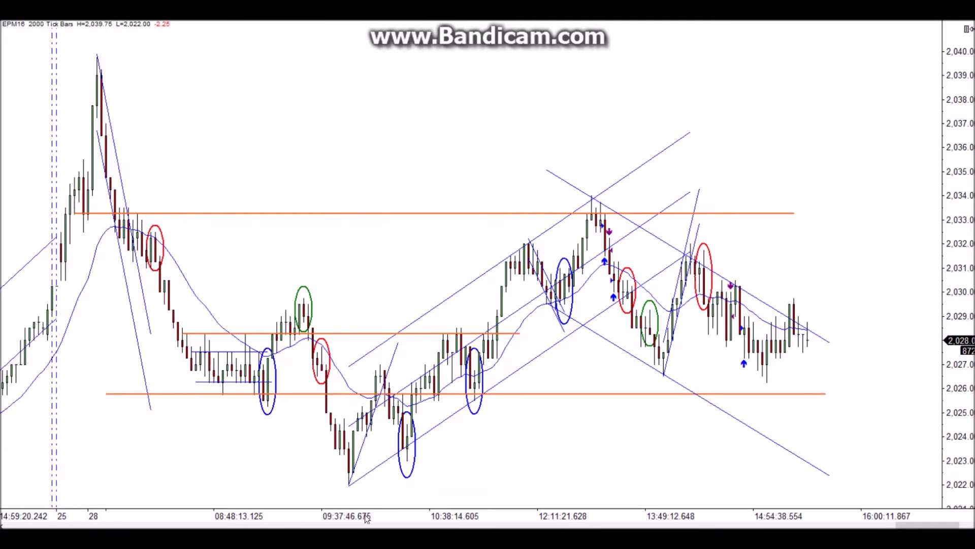
- Move the blue ellipse off the bars near 09:10 into the empty space below and examine the uncovered trading range
{"action": "left_click_drag", "start_coordinate": [391, 508], "coordinate": [711, 432]}
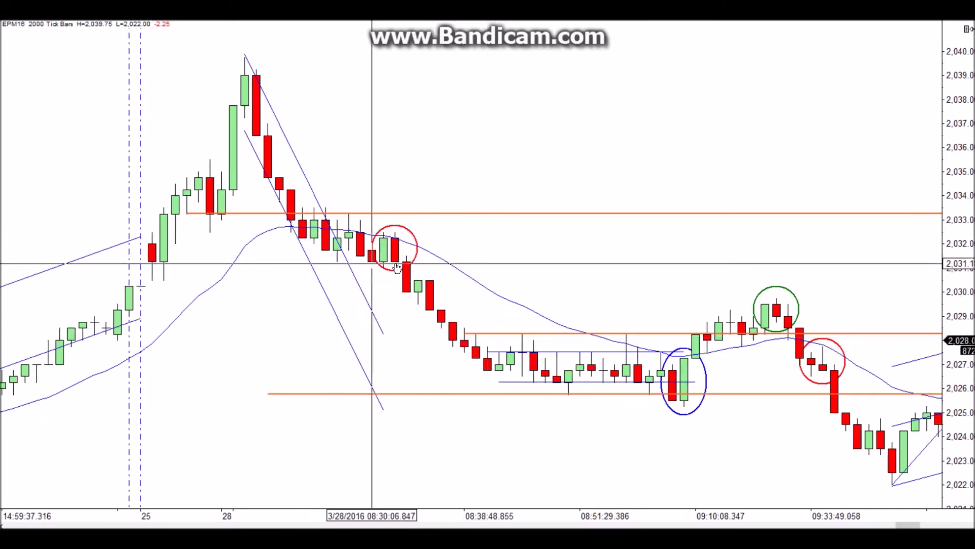
{"action": "scroll", "coordinate": [461, 290], "scroll_direction": "down", "scroll_amount": 5}
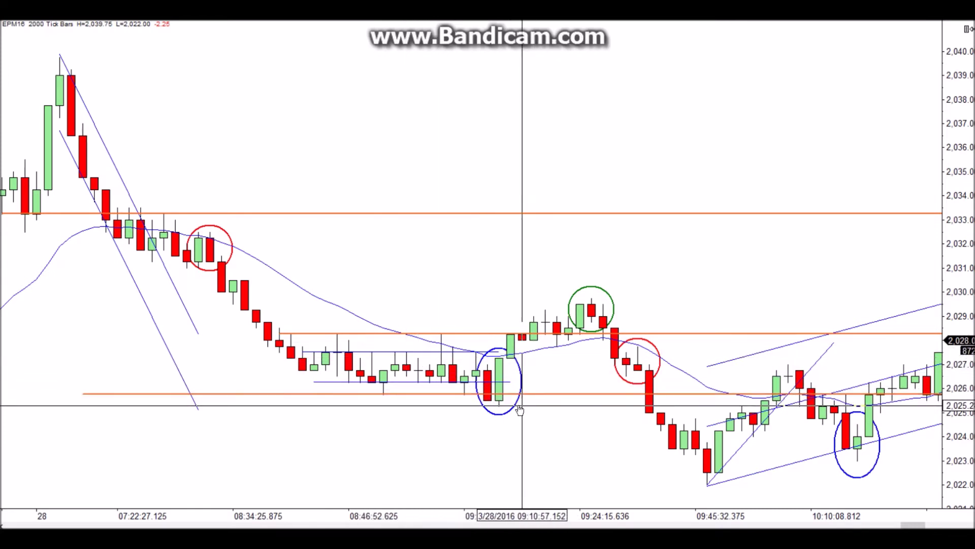
{"action": "left_click_drag", "start_coordinate": [515, 409], "coordinate": [597, 443]}
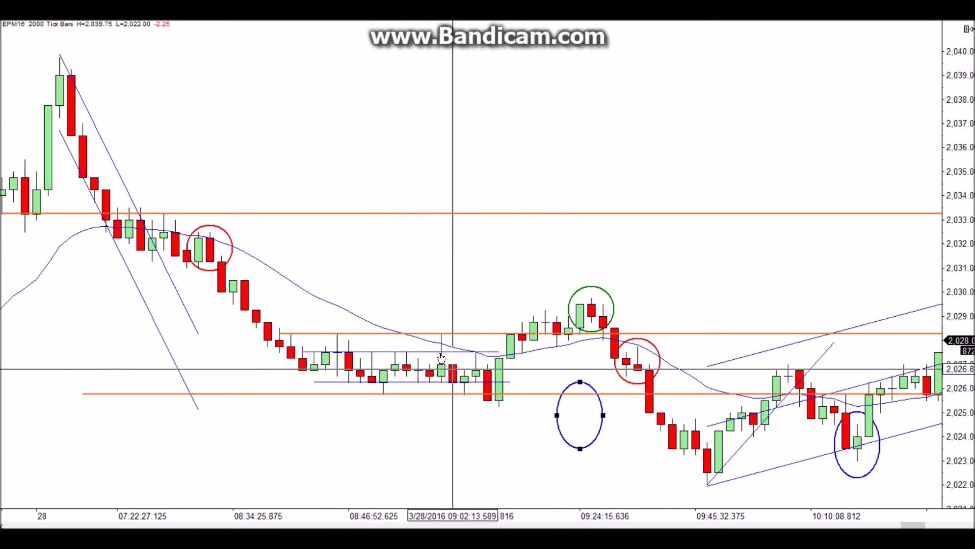
{"action": "left_click", "coordinate": [450, 335]}
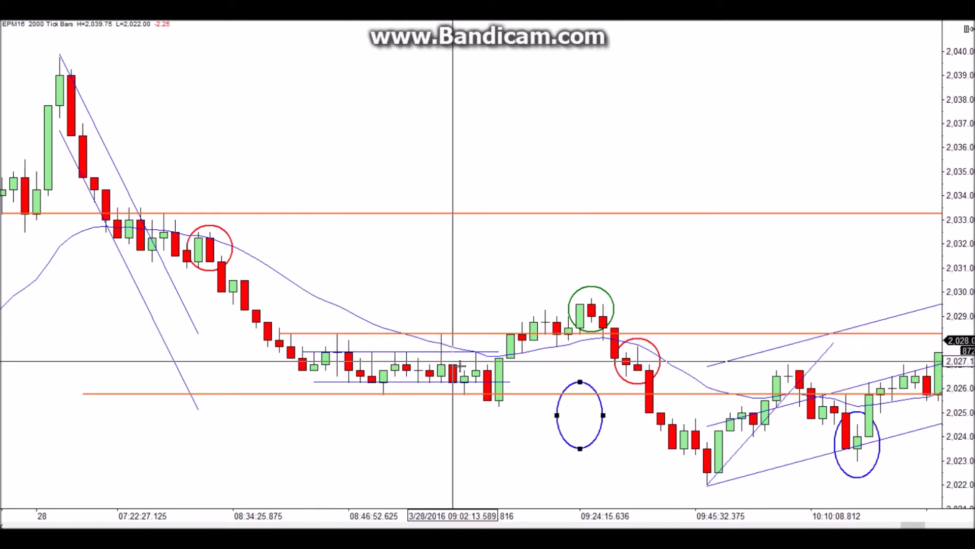
{"action": "left_click", "coordinate": [489, 357]}
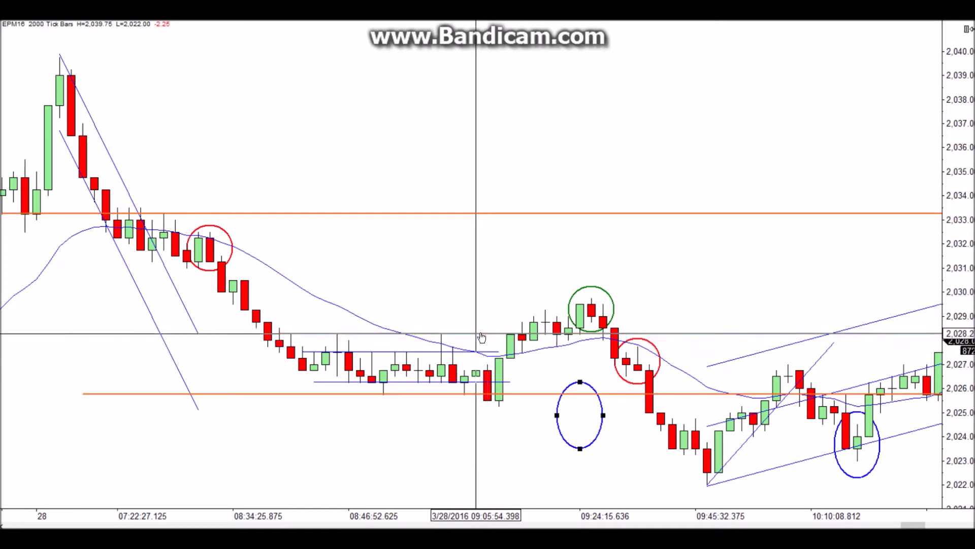
{"action": "left_click", "coordinate": [483, 339]}
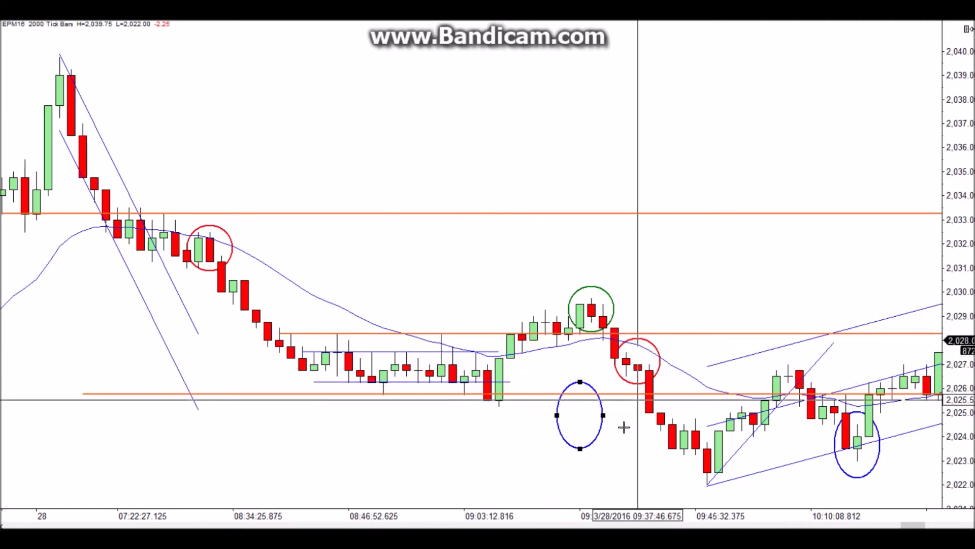
- Clone the green ellipse near 09:26, make the copy taller, place it around the bars near 09:10, and delete the displaced blue ellipse
{"action": "right_click", "coordinate": [613, 304]}
{"action": "left_click", "coordinate": [669, 364]}
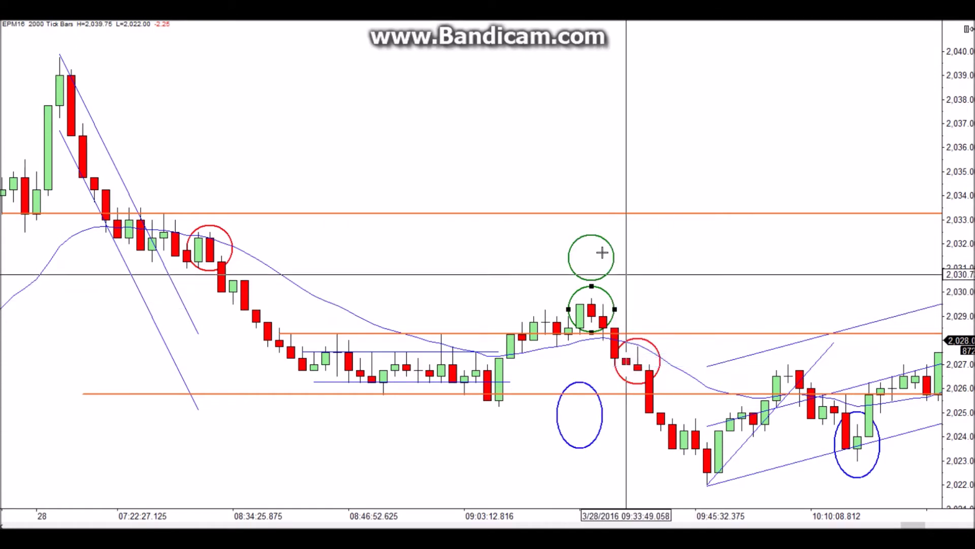
{"action": "left_click", "coordinate": [593, 243]}
{"action": "left_click_drag", "start_coordinate": [592, 235], "coordinate": [592, 222]}
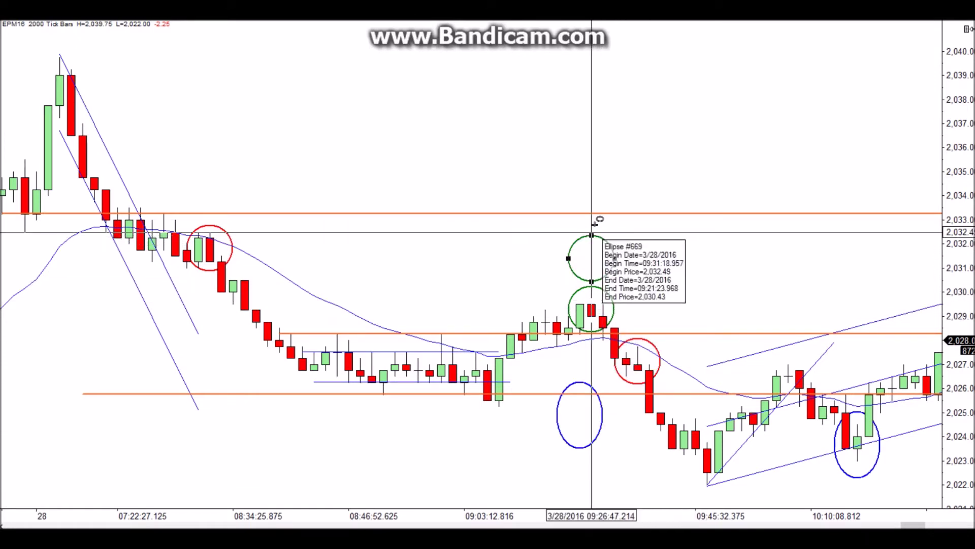
{"action": "left_click", "coordinate": [598, 272]}
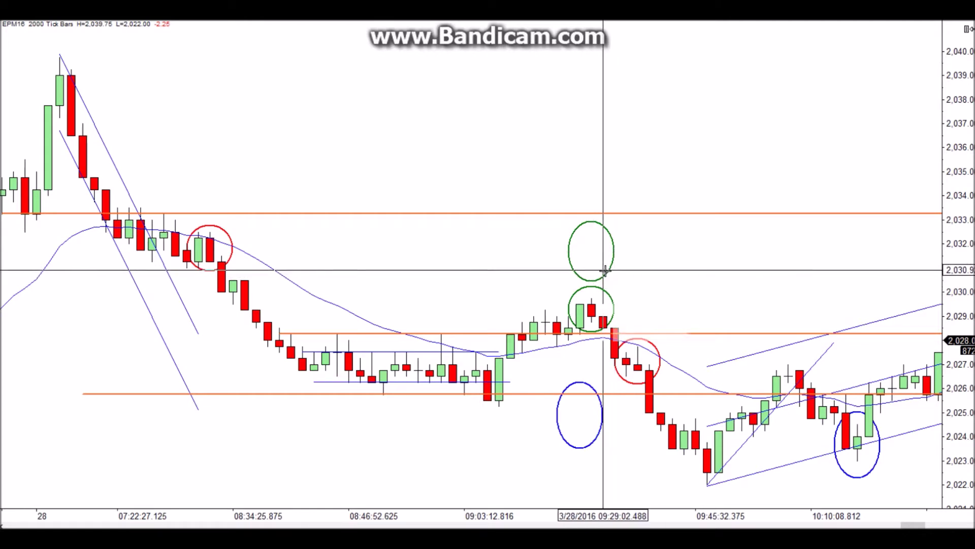
{"action": "left_click_drag", "start_coordinate": [607, 275], "coordinate": [478, 395]}
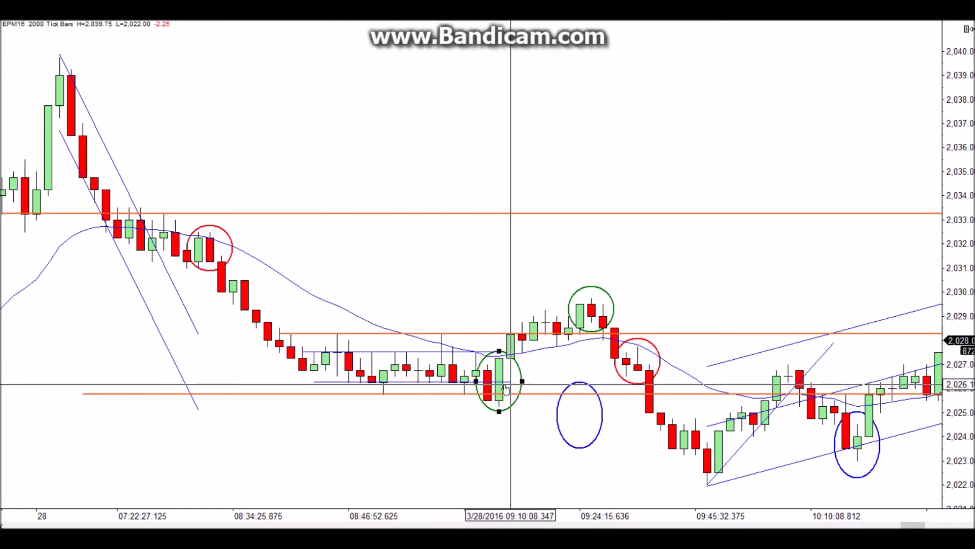
{"action": "left_click", "coordinate": [596, 442]}
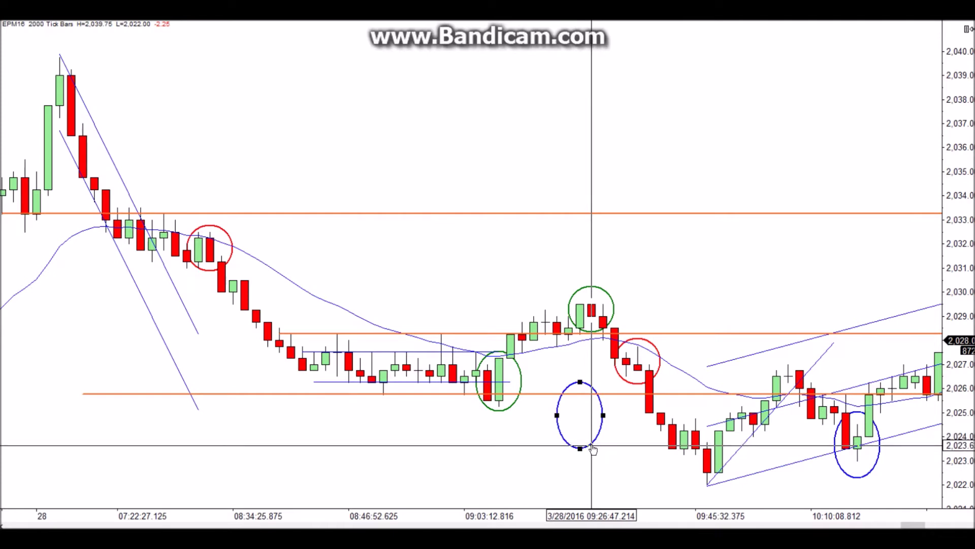
{"action": "key", "text": "Delete"}
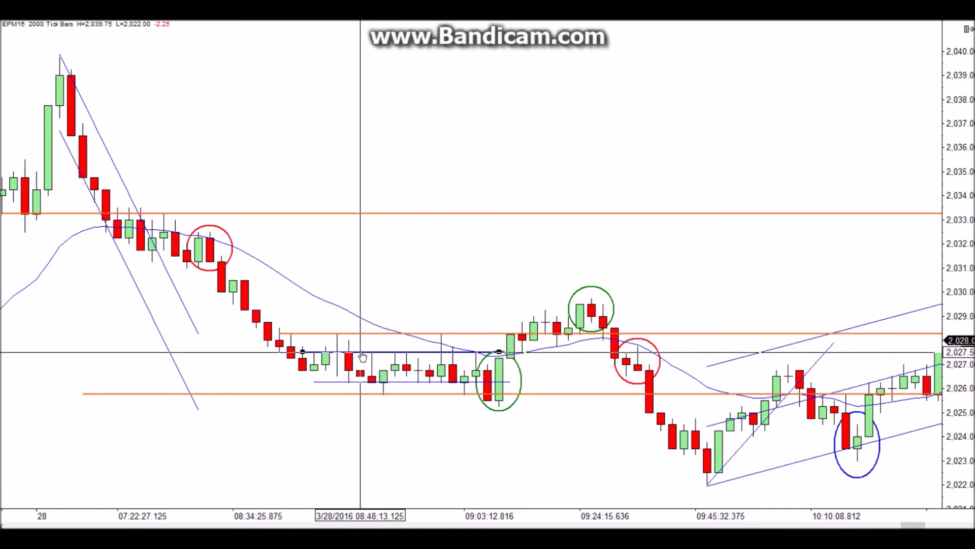
{"action": "left_click", "coordinate": [363, 383]}
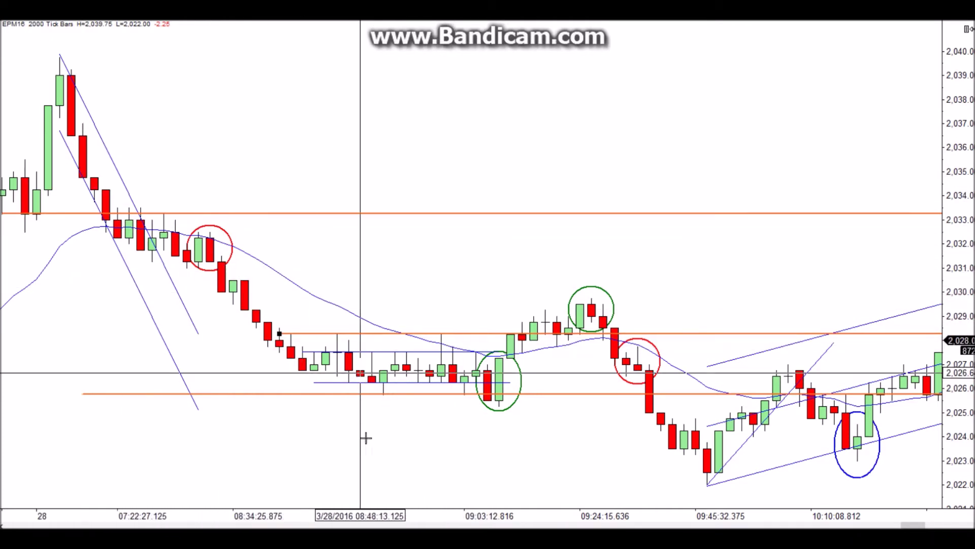
{"action": "left_click_drag", "start_coordinate": [453, 368], "coordinate": [788, 324]}
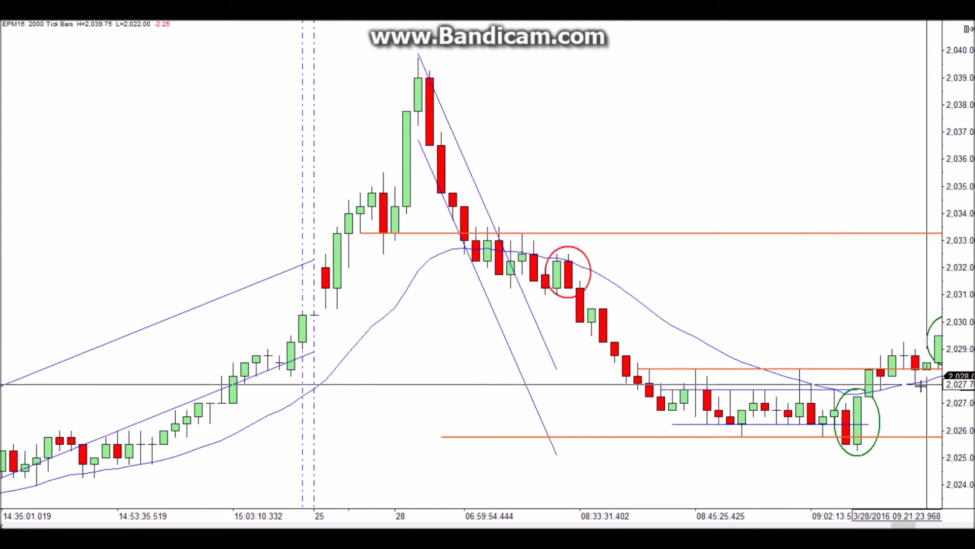
- Draw a descending parallel channel from the high inside the green ellipse near 09:26 past the 09:48 low, with its parallel line below the bars
{"action": "left_click_drag", "start_coordinate": [895, 360], "coordinate": [831, 363]}
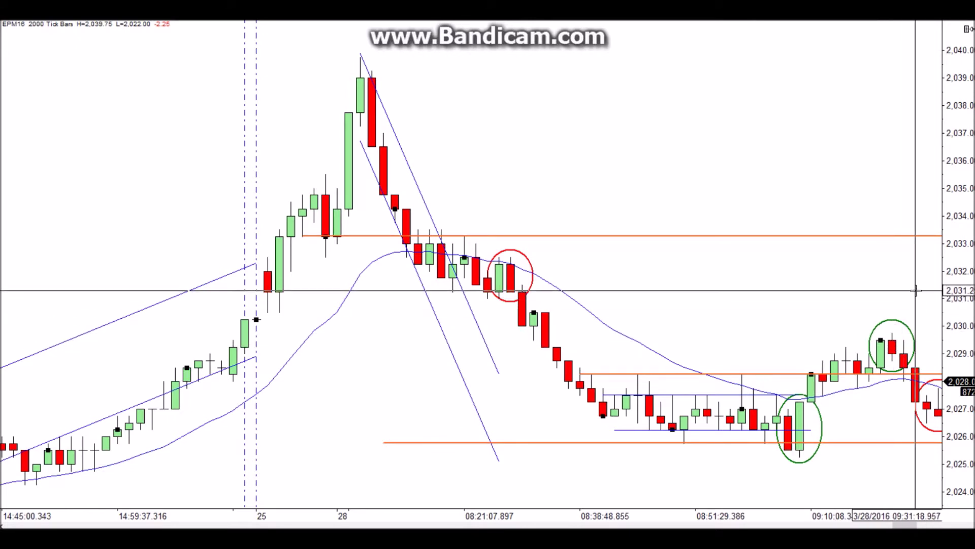
{"action": "left_click_drag", "start_coordinate": [905, 299], "coordinate": [809, 359]}
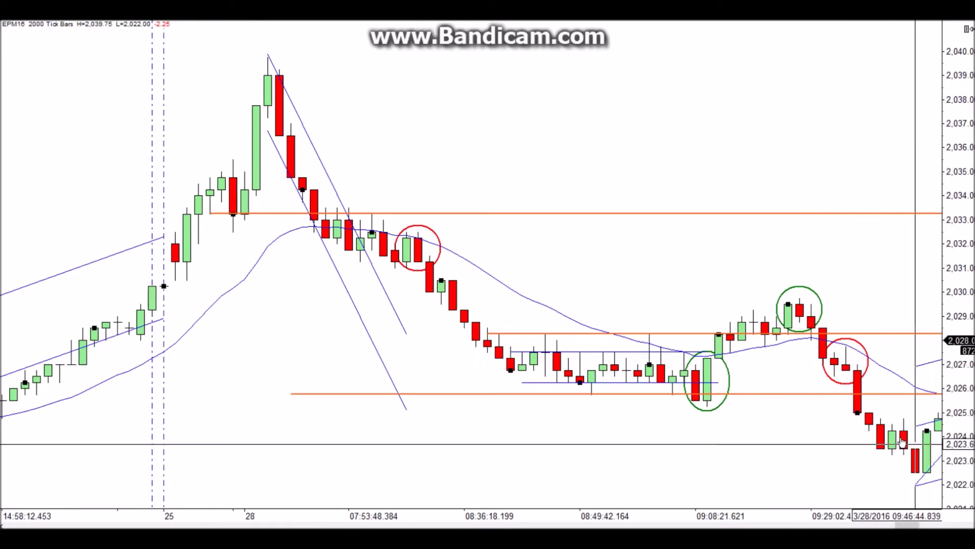
{"action": "scroll", "coordinate": [865, 437], "scroll_direction": "down", "scroll_amount": 4}
{"action": "scroll", "coordinate": [865, 436], "scroll_direction": "down", "scroll_amount": 8}
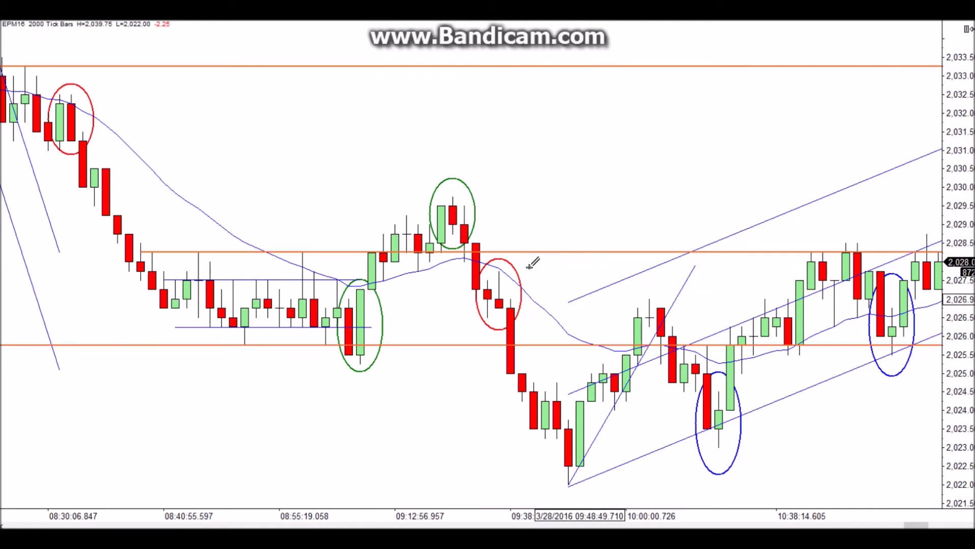
{"action": "left_click", "coordinate": [452, 183]}
{"action": "left_click", "coordinate": [603, 503]}
{"action": "left_click", "coordinate": [579, 396]}
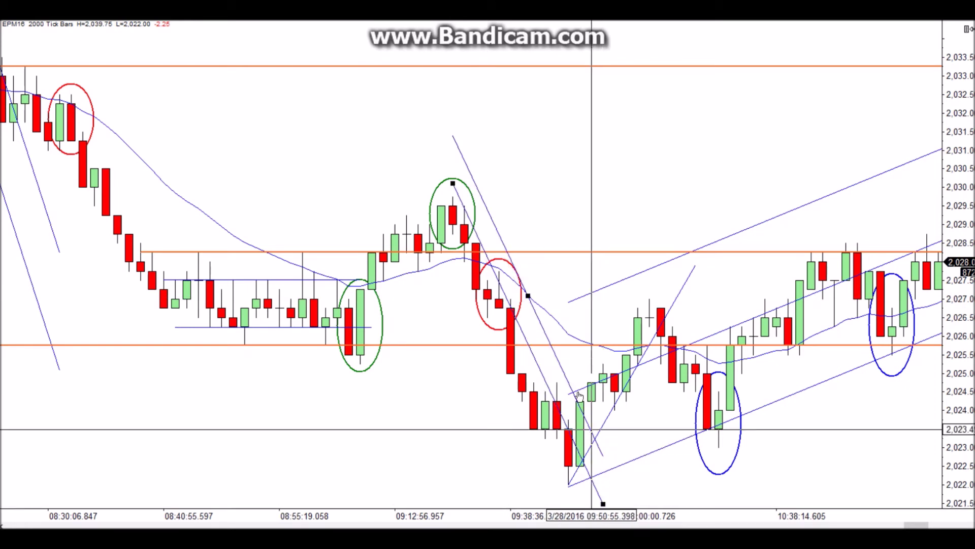
{"action": "left_click_drag", "start_coordinate": [528, 295], "coordinate": [399, 417]}
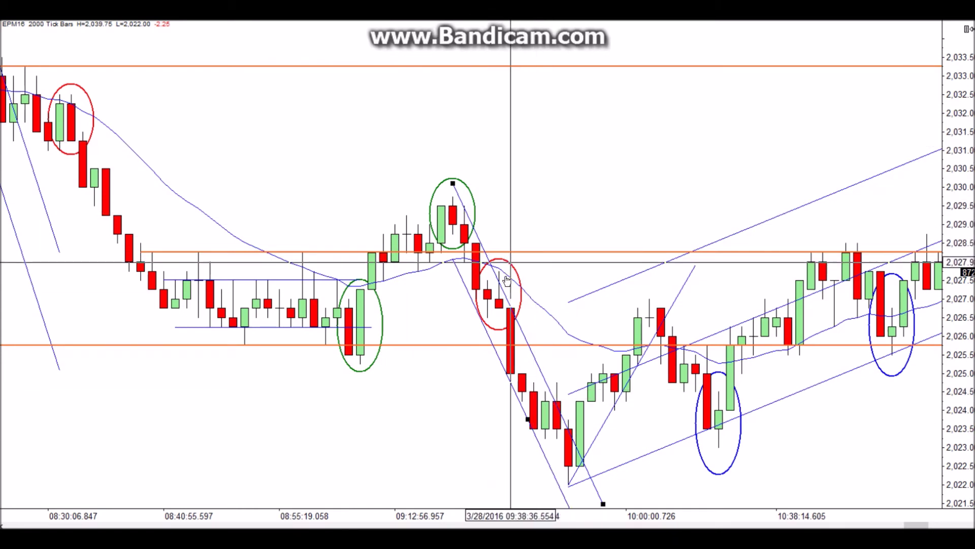
{"action": "left_click", "coordinate": [528, 130]}
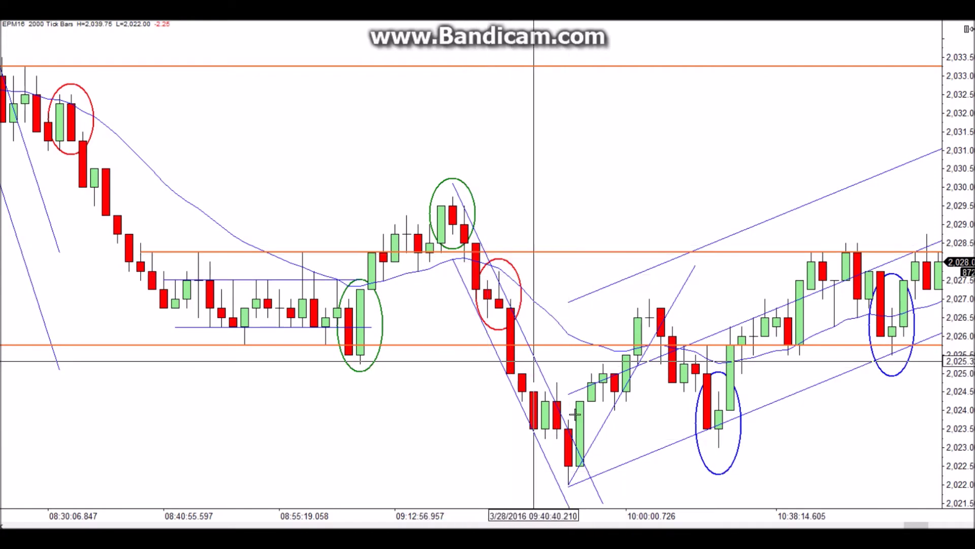
- Draw a long descending trend line from the day's high near 2,039 across the morning highs, ending near 11:13 at about 2,021.6
{"action": "left_click_drag", "start_coordinate": [537, 520], "coordinate": [284, 526]}
{"action": "left_click_drag", "start_coordinate": [226, 525], "coordinate": [198, 524]}
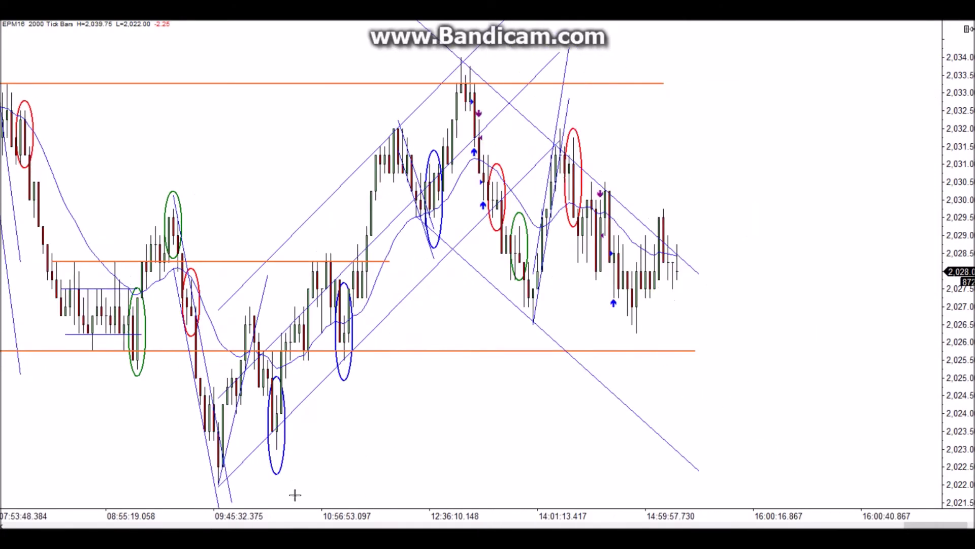
{"action": "middle_click", "coordinate": [498, 451]}
{"action": "scroll", "coordinate": [429, 422], "scroll_direction": "up", "scroll_amount": 5}
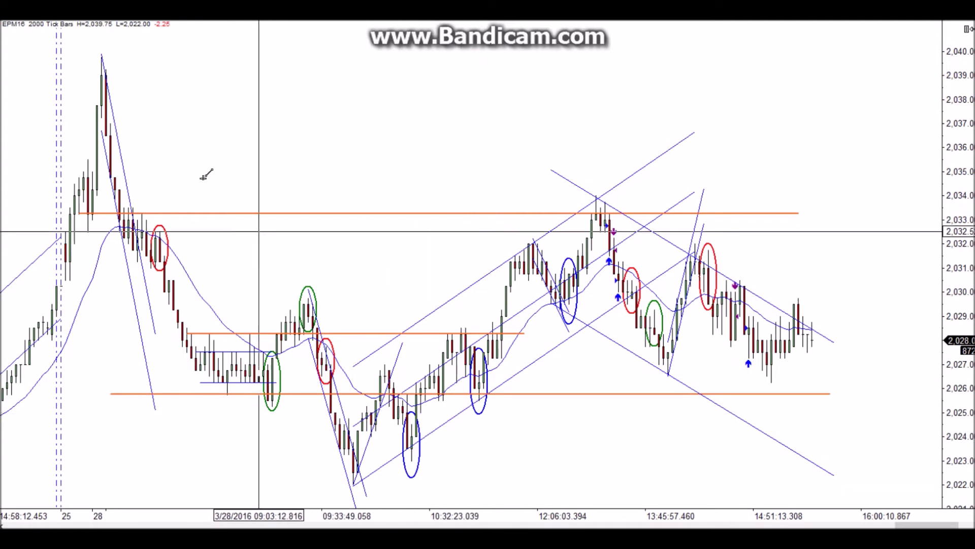
{"action": "left_click_drag", "start_coordinate": [410, 359], "coordinate": [480, 493]}
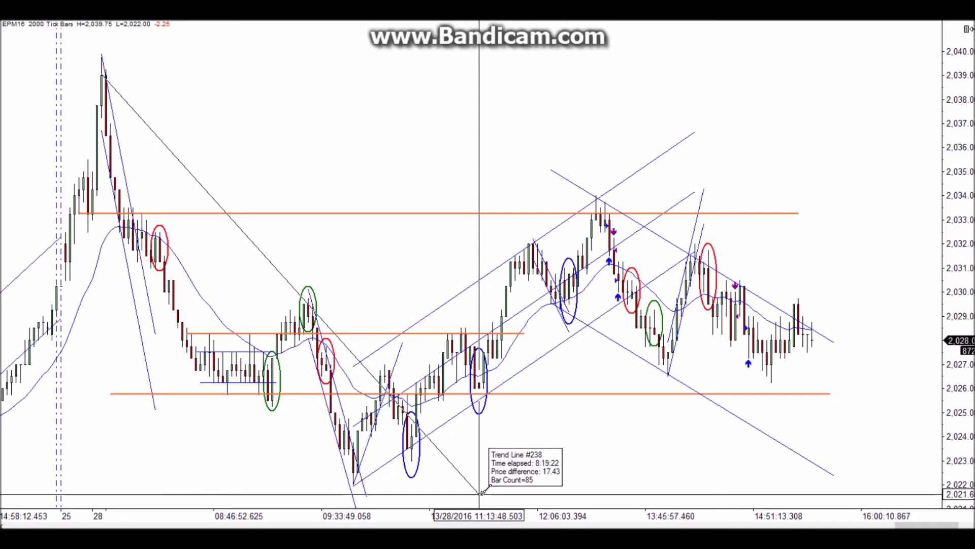
{"action": "mouse_move", "coordinate": [481, 492]}
{"action": "left_mouse_down"}
{"action": "mouse_move", "coordinate": [536, 537]}
{"action": "mouse_move", "coordinate": [508, 478]}
{"action": "mouse_move", "coordinate": [469, 480]}
{"action": "left_mouse_up"}
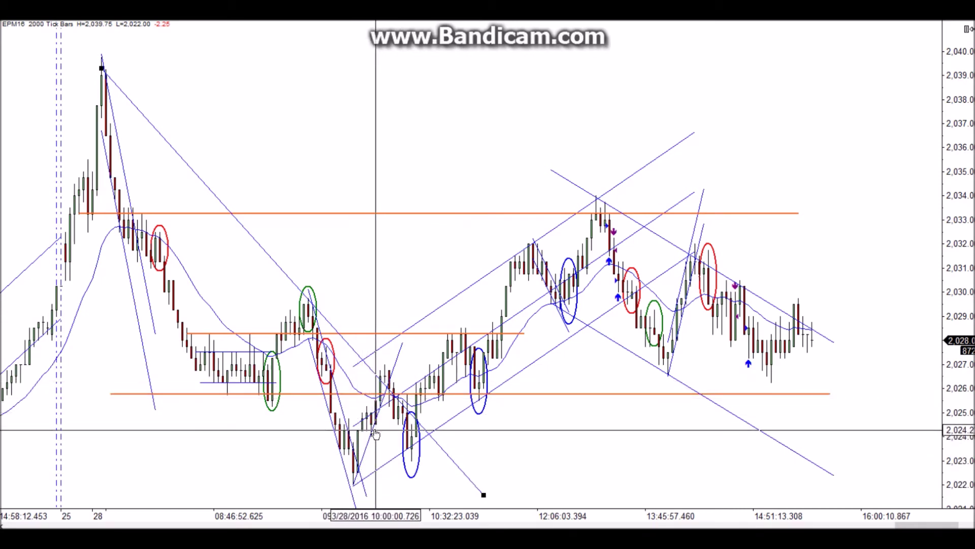
- Re-angle and lengthen the rising trend line from the 09:48 low so its upper end sits near 10:27 at about 2,029
{"action": "left_click", "coordinate": [403, 347]}
{"action": "left_click_drag", "start_coordinate": [403, 341], "coordinate": [376, 354]}
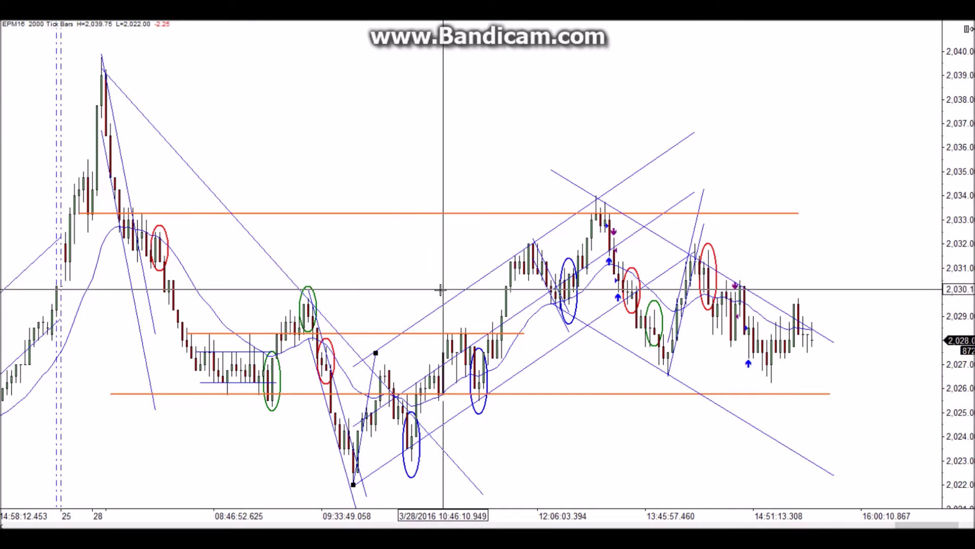
{"action": "left_click_drag", "start_coordinate": [376, 354], "coordinate": [417, 311]}
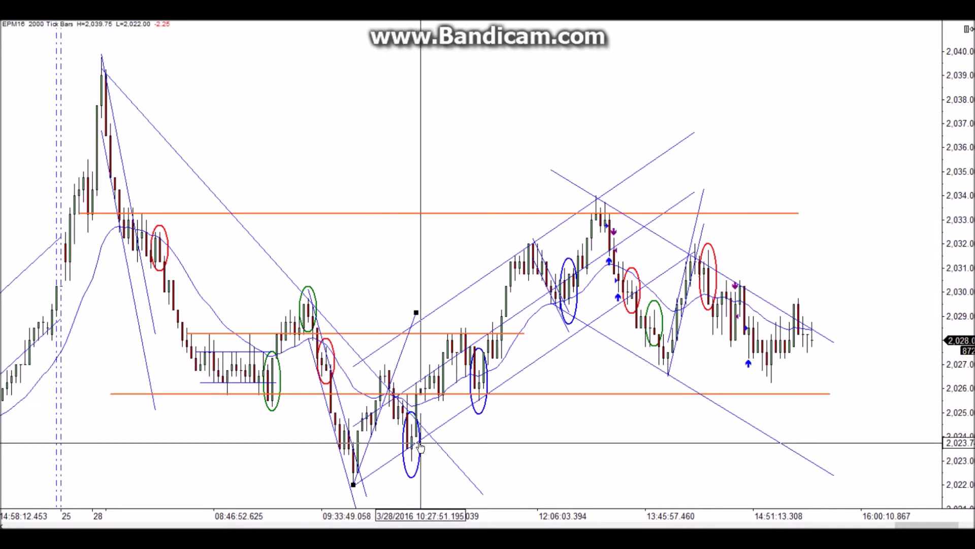
- Clone the green ellipse near 09:26, place the copy around the swing high just after 10:00, and dismiss the low-battery notice
{"action": "right_click", "coordinate": [314, 295]}
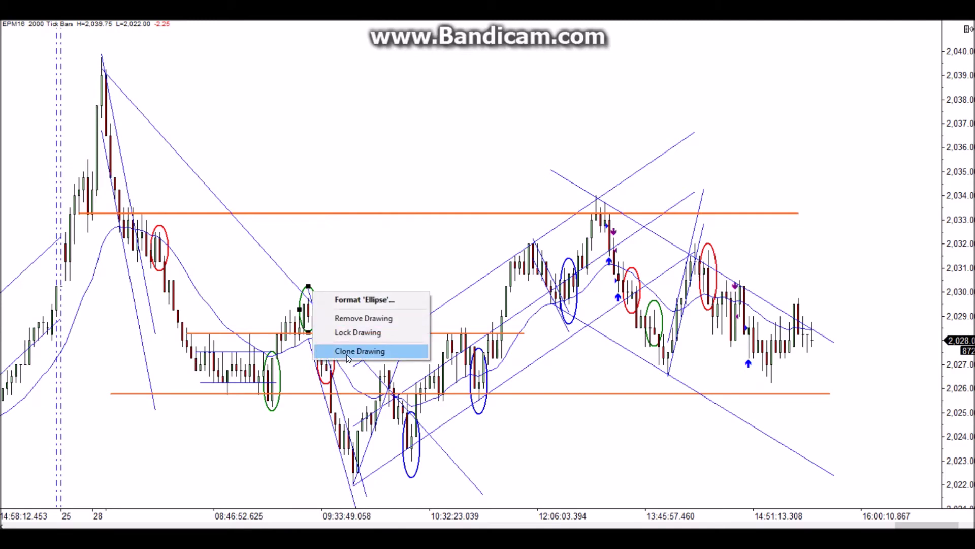
{"action": "left_click", "coordinate": [348, 351]}
{"action": "left_click", "coordinate": [308, 257]}
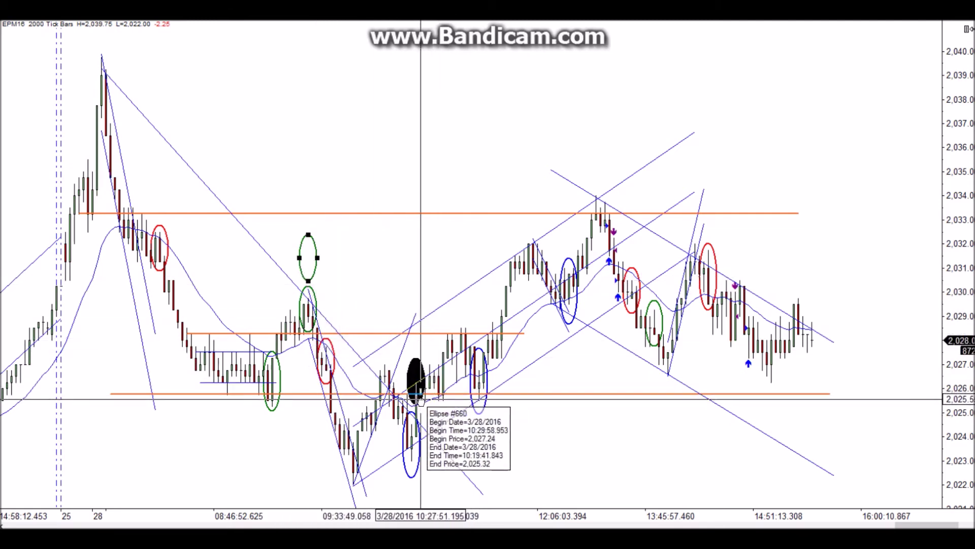
{"action": "left_click_drag", "start_coordinate": [309, 257], "coordinate": [385, 373]}
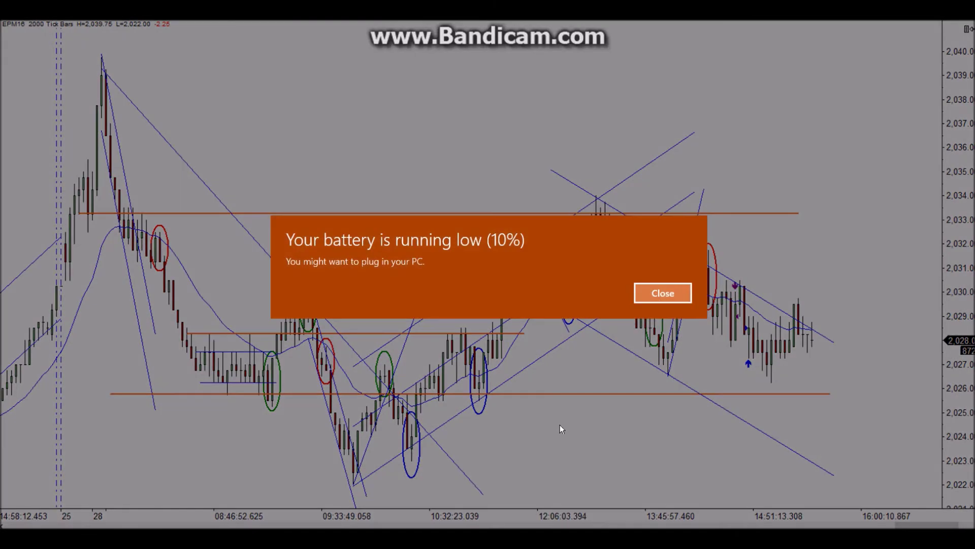
{"action": "left_click", "coordinate": [662, 293]}
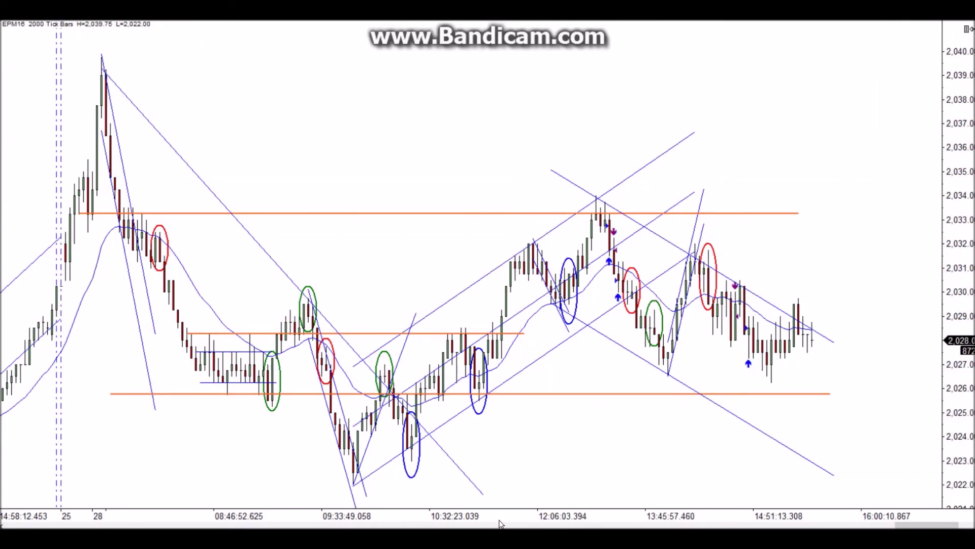
- Move the blue ellipse off the bars near 10:22 into empty chart space and examine the uncovered bars
{"action": "left_click_drag", "start_coordinate": [569, 516], "coordinate": [739, 507]}
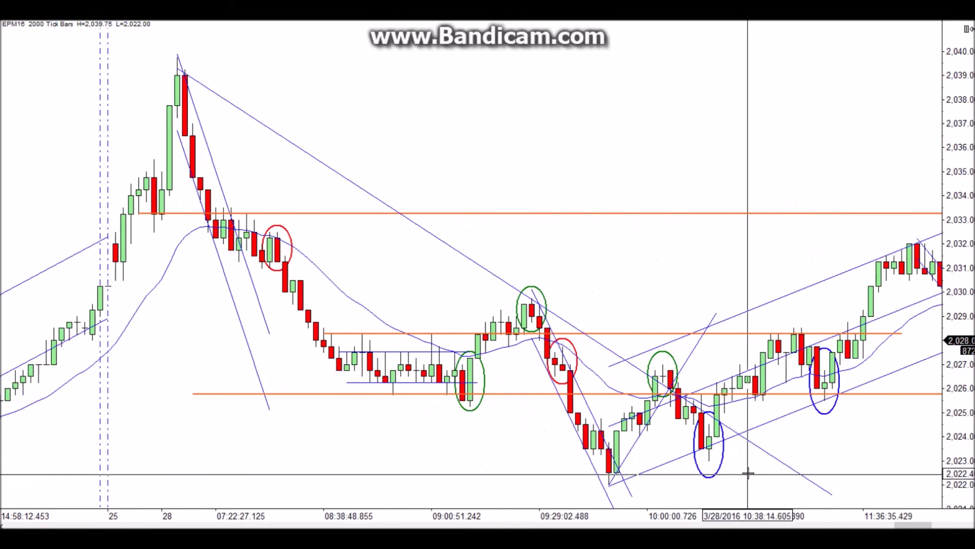
{"action": "scroll", "coordinate": [739, 473], "scroll_direction": "down", "scroll_amount": 5}
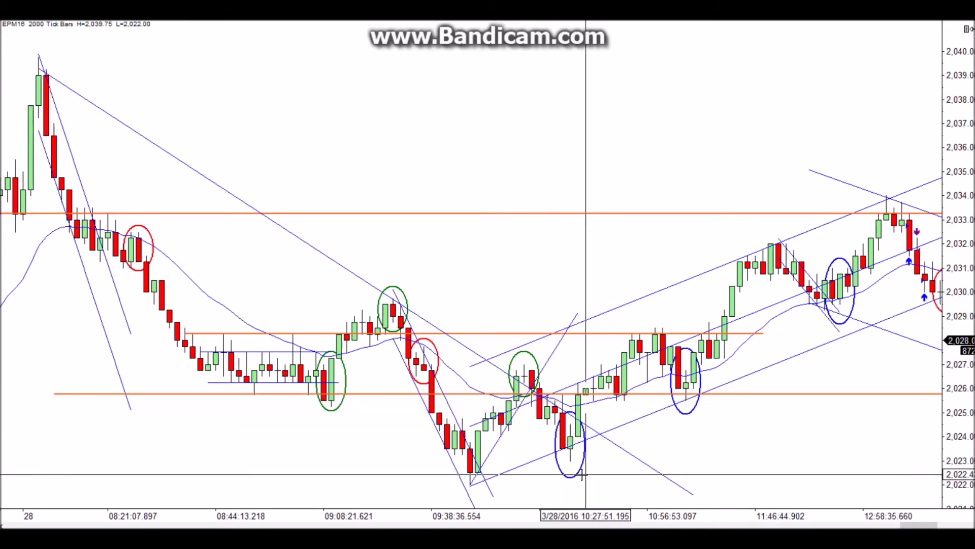
{"action": "left_click_drag", "start_coordinate": [583, 475], "coordinate": [699, 484]}
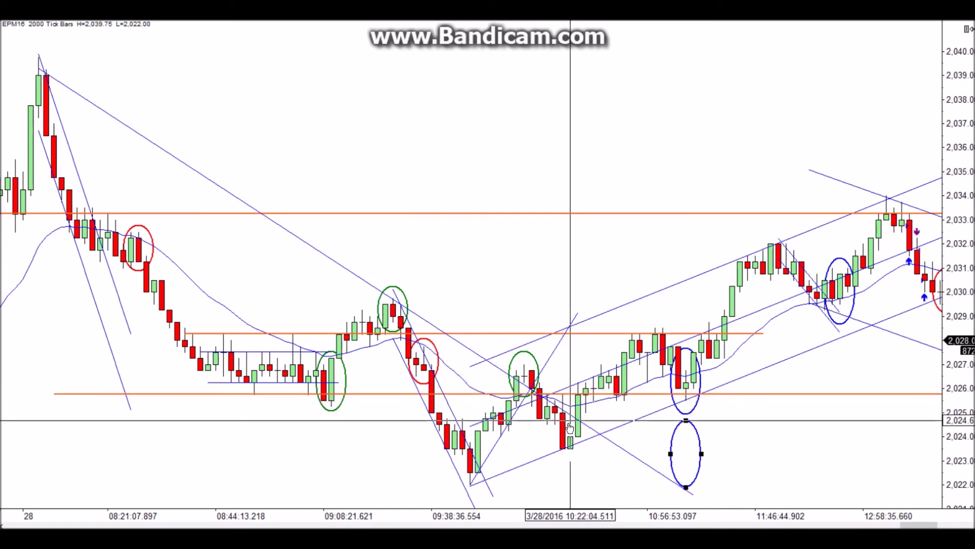
{"action": "left_click", "coordinate": [571, 394]}
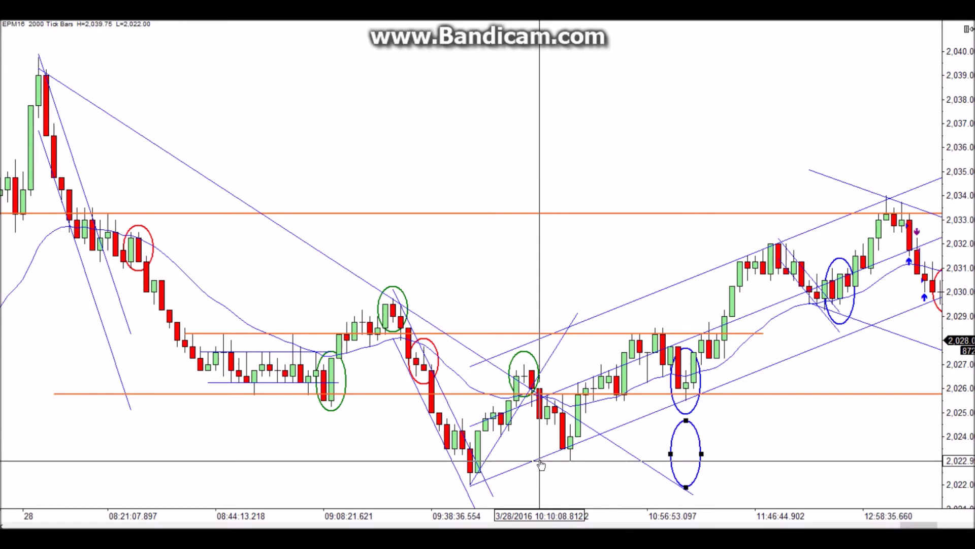
- Clone the green ellipse just after 10:00, place the copy around the bars near 10:20, and return the blue ellipse around the 10:22 bars
{"action": "right_click", "coordinate": [532, 360]}
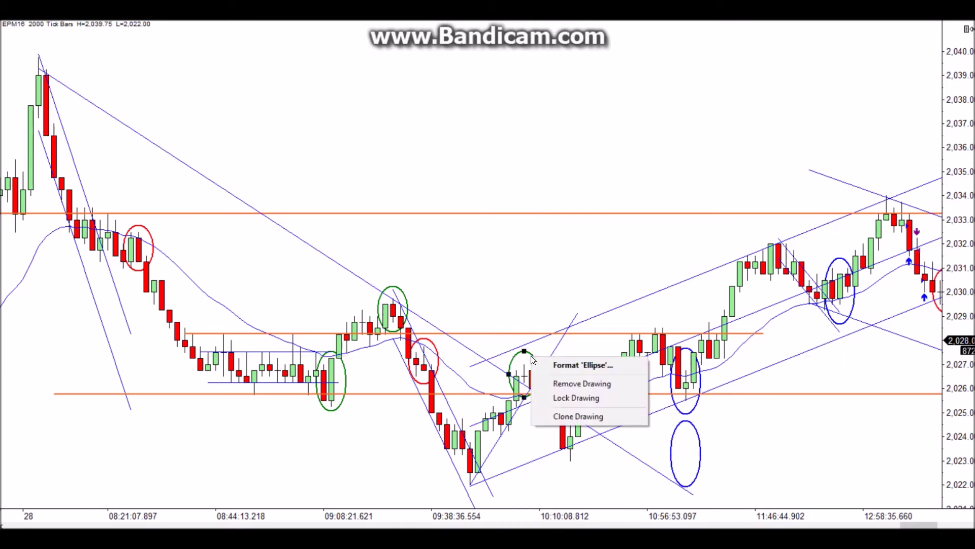
{"action": "left_click", "coordinate": [566, 416]}
{"action": "left_click_drag", "start_coordinate": [578, 364], "coordinate": [569, 392]}
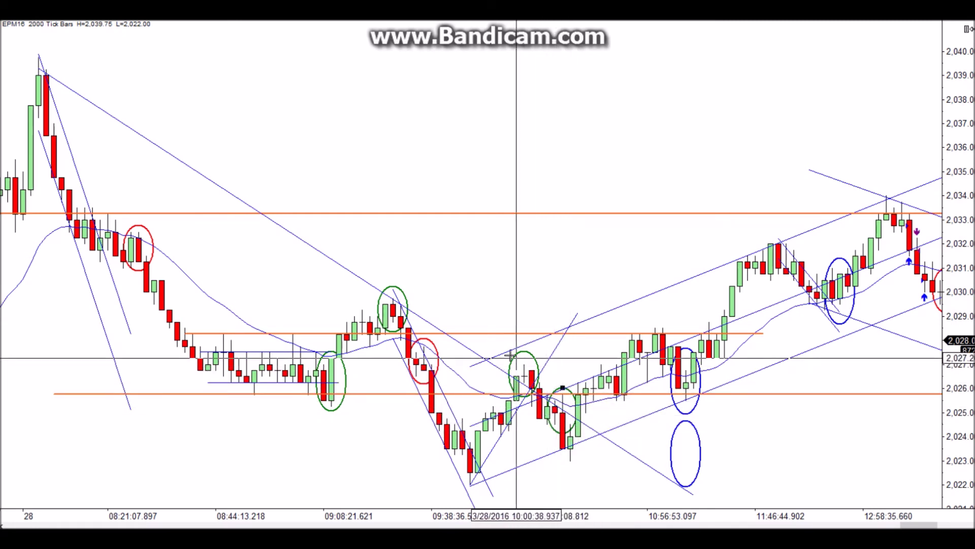
{"action": "left_click", "coordinate": [563, 388]}
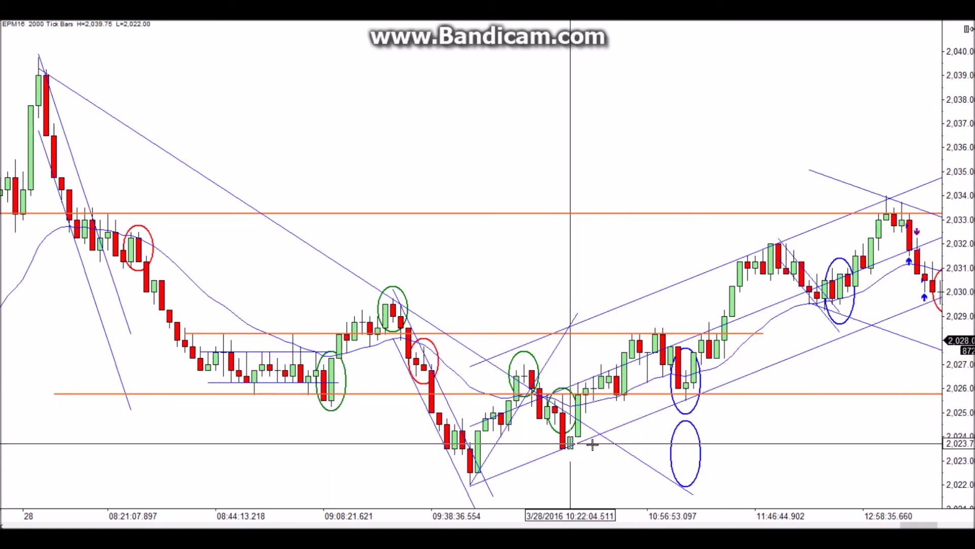
{"action": "left_click_drag", "start_coordinate": [696, 484], "coordinate": [580, 473]}
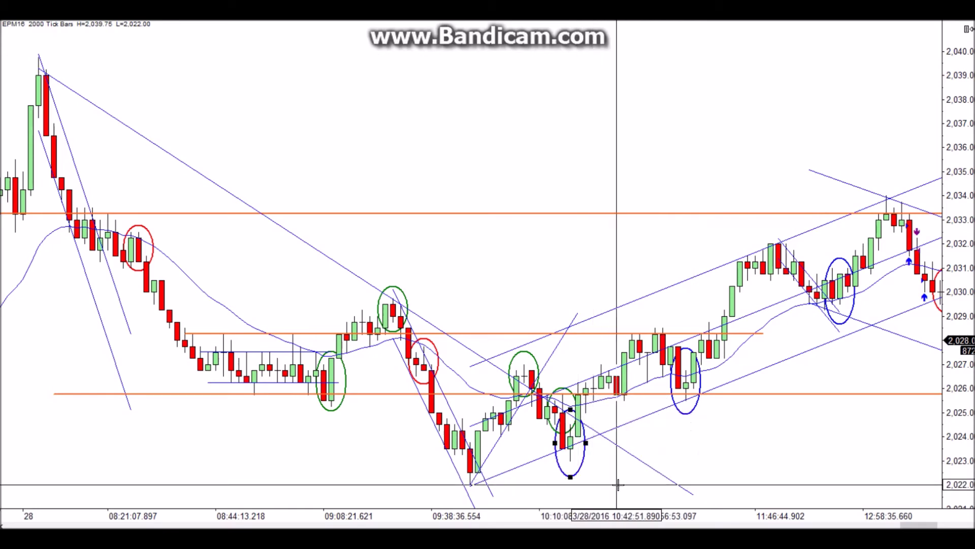
- Move the blue ellipses near 11:13 and 12:45 in turn off their bars into empty space and return each around the same bars
{"action": "scroll", "coordinate": [750, 438], "scroll_direction": "down", "scroll_amount": 5}
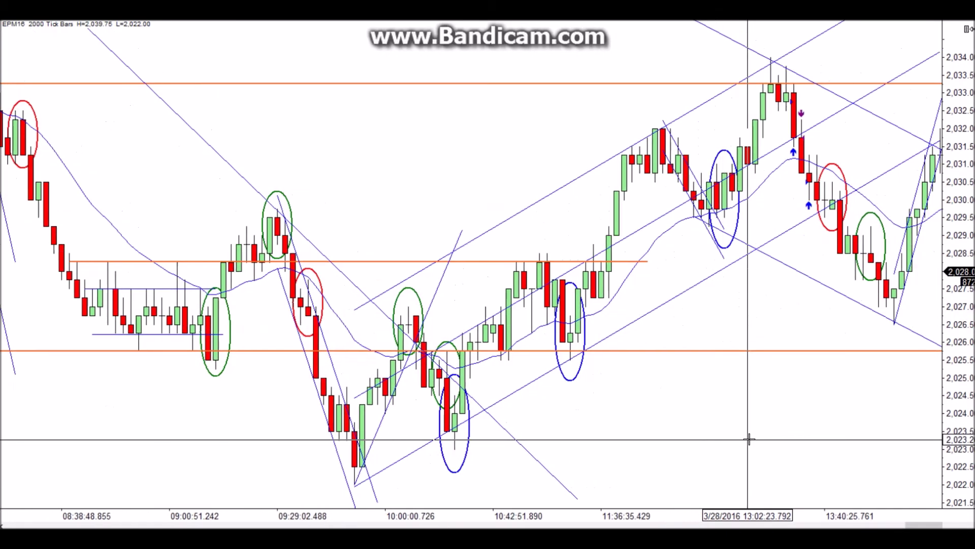
{"action": "scroll", "coordinate": [749, 439], "scroll_direction": "down", "scroll_amount": 2}
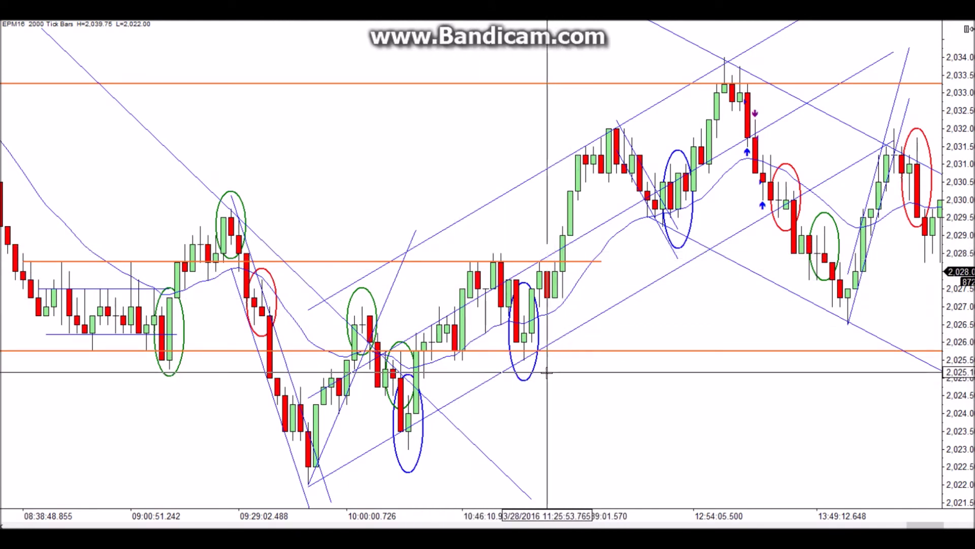
{"action": "left_click_drag", "start_coordinate": [534, 376], "coordinate": [682, 427]}
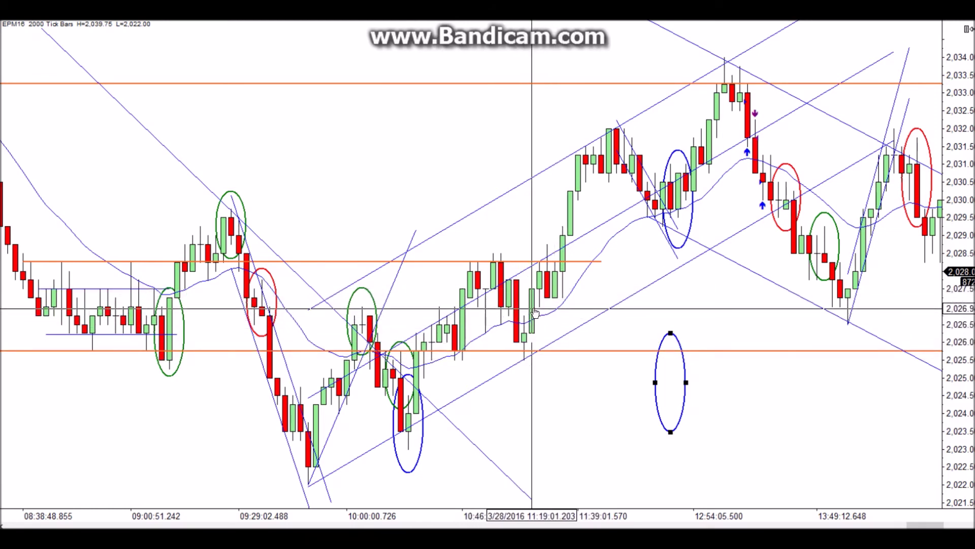
{"action": "left_click_drag", "start_coordinate": [682, 422], "coordinate": [534, 369]}
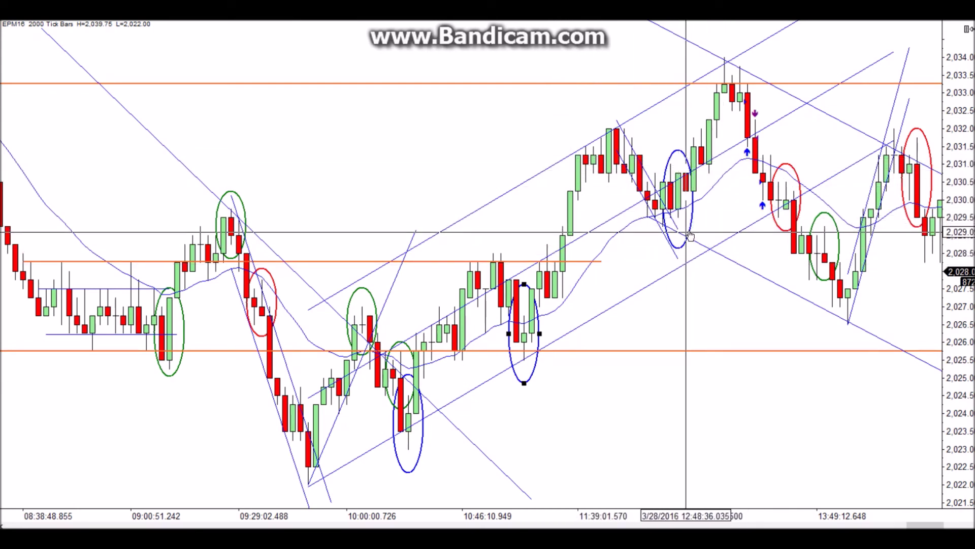
{"action": "left_click_drag", "start_coordinate": [690, 235], "coordinate": [743, 249]}
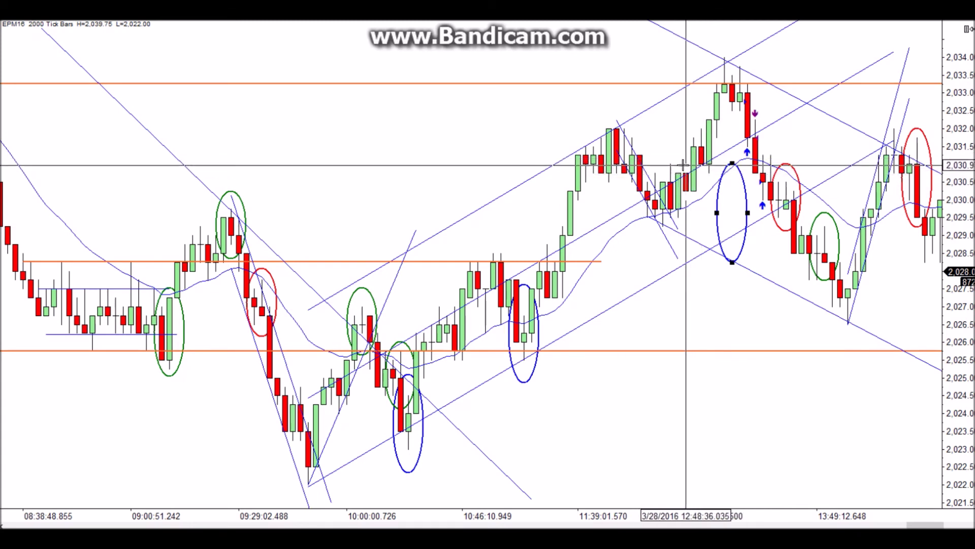
{"action": "left_click_drag", "start_coordinate": [743, 249], "coordinate": [693, 231]}
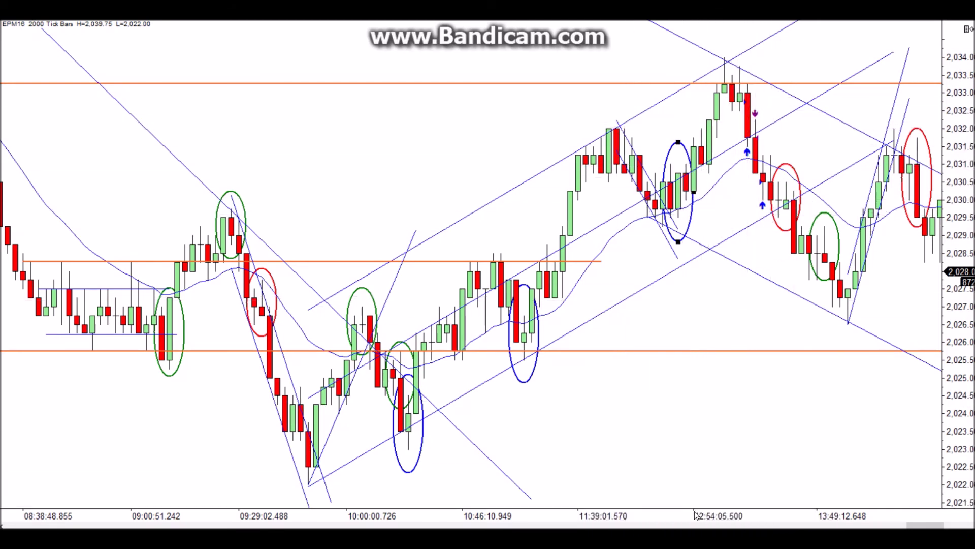
- Examine the marked setups, channels and trend lines across the whole 3/28/2016 session
{"action": "left_click_drag", "start_coordinate": [676, 522], "coordinate": [560, 513]}
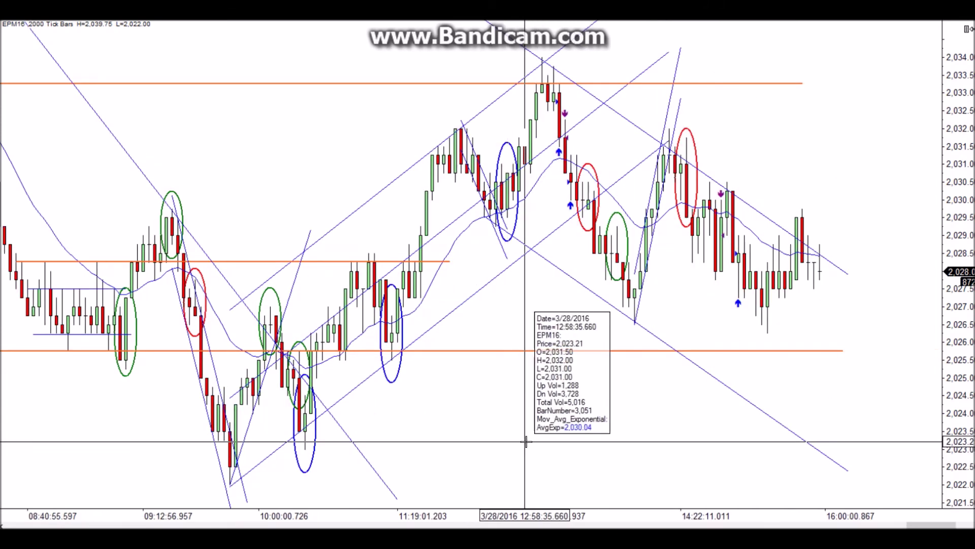
{"action": "scroll", "coordinate": [449, 227], "scroll_direction": "up", "scroll_amount": 10}
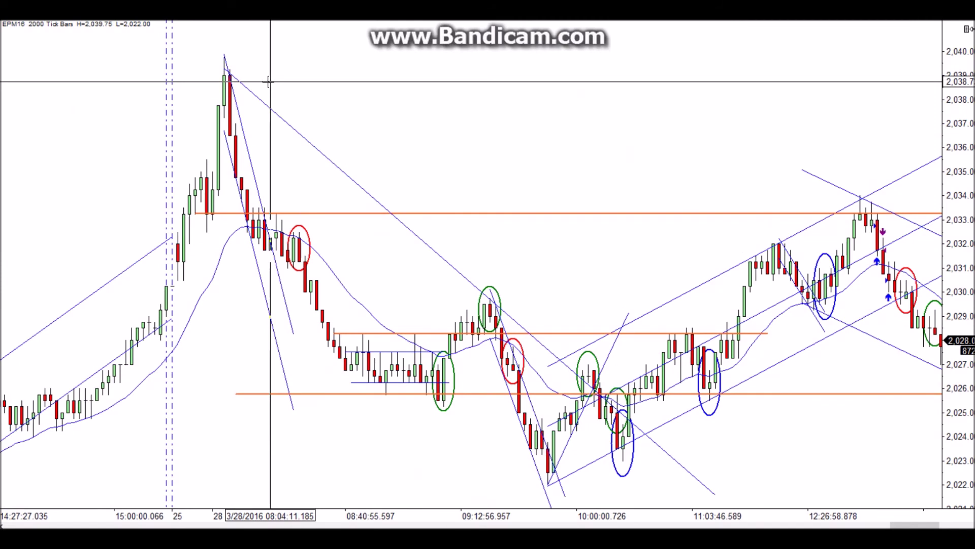
{"action": "scroll", "coordinate": [640, 282], "scroll_direction": "down", "scroll_amount": 5}
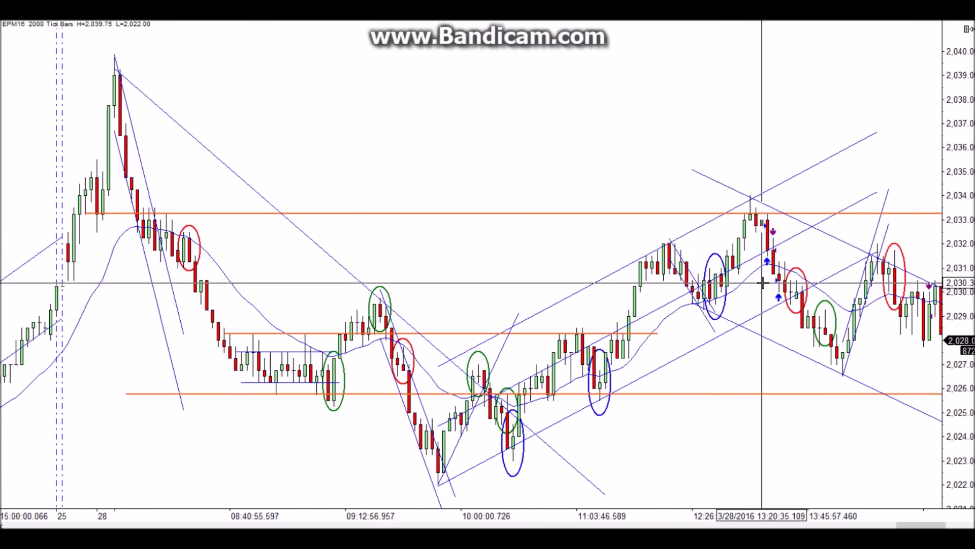
{"action": "scroll", "coordinate": [764, 283], "scroll_direction": "down", "scroll_amount": 10}
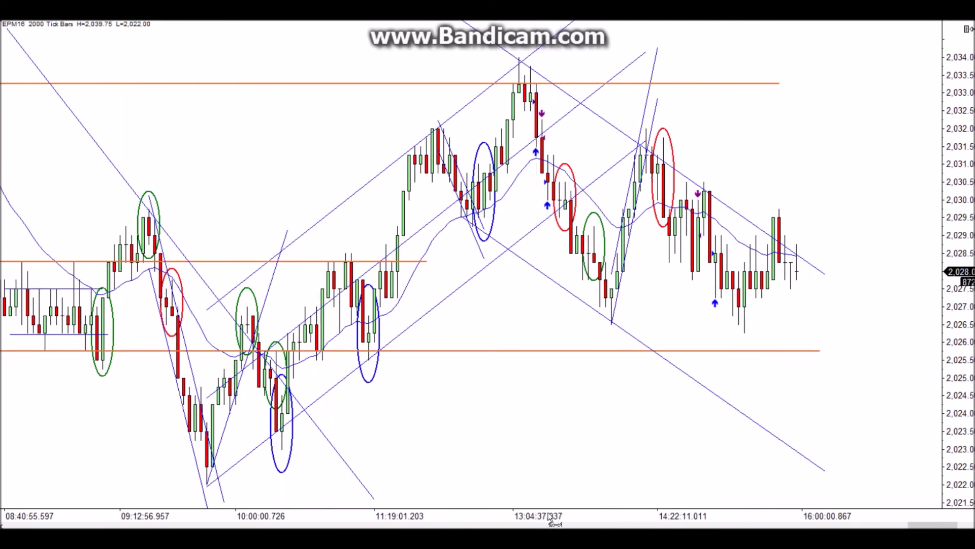
{"action": "left_click_drag", "start_coordinate": [582, 508], "coordinate": [745, 498]}
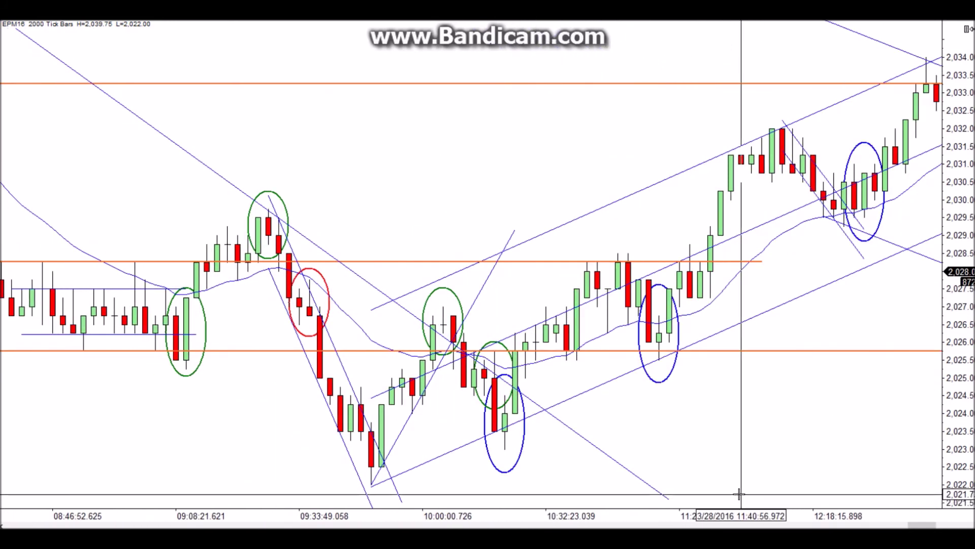
- Move the red ellipse near 13:40 off its bars and fit an equidistant channel around the decline from the 13:07 high to about 14:10
{"action": "scroll", "coordinate": [739, 494], "scroll_direction": "down", "scroll_amount": 12}
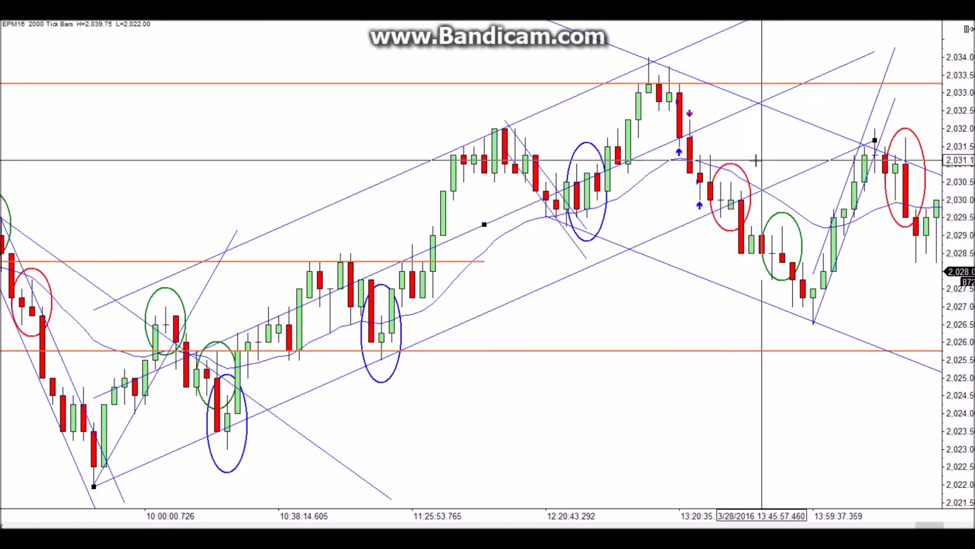
{"action": "left_click_drag", "start_coordinate": [745, 171], "coordinate": [787, 153]}
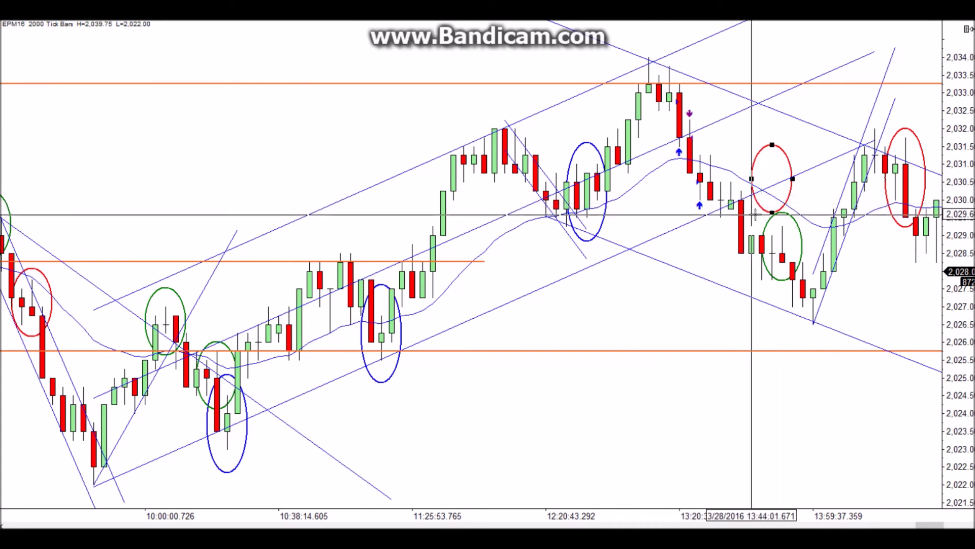
{"action": "mouse_move", "coordinate": [658, 38]}
{"action": "left_mouse_down"}
{"action": "mouse_move", "coordinate": [801, 196]}
{"action": "mouse_move", "coordinate": [861, 330]}
{"action": "mouse_move", "coordinate": [864, 378]}
{"action": "left_mouse_up"}
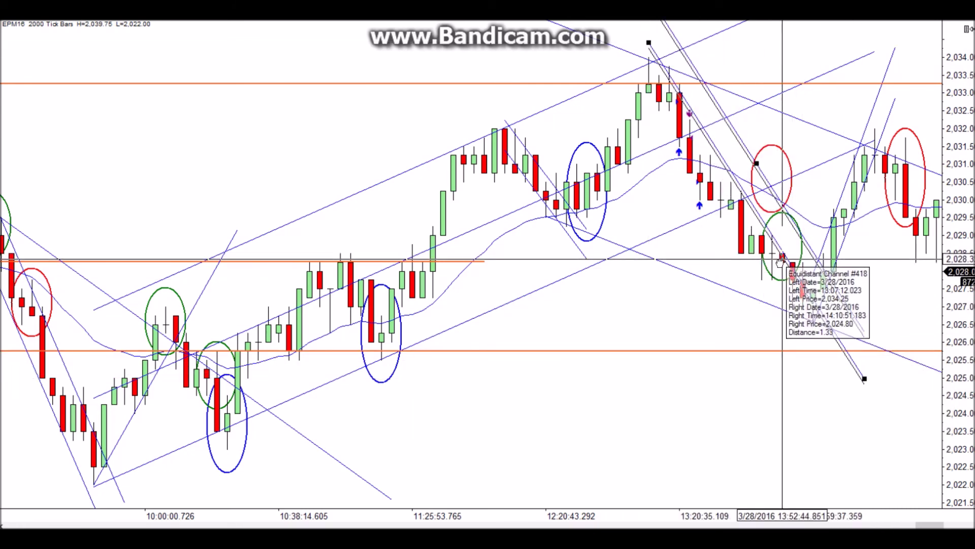
{"action": "left_click_drag", "start_coordinate": [781, 260], "coordinate": [678, 279]}
{"action": "left_click", "coordinate": [667, 326]}
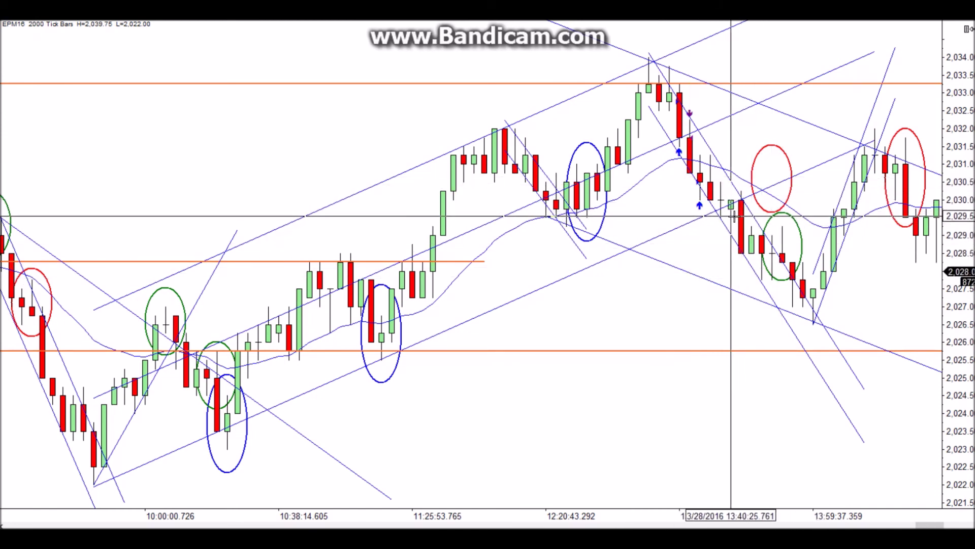
- Return the red ellipse to its place around the bars near 13:40, inside the new falling channel
{"action": "left_click", "coordinate": [786, 155]}
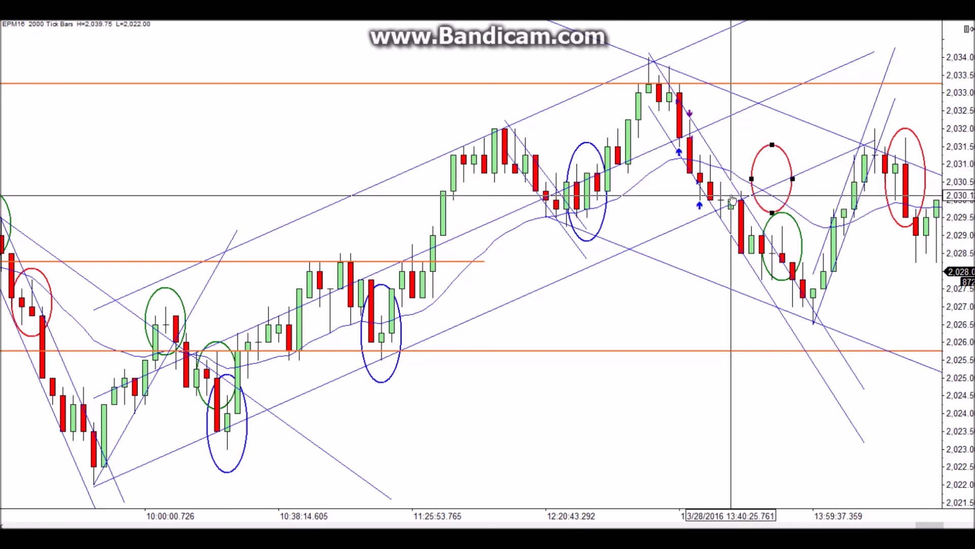
{"action": "left_click_drag", "start_coordinate": [788, 161], "coordinate": [741, 173]}
{"action": "left_click", "coordinate": [745, 172]}
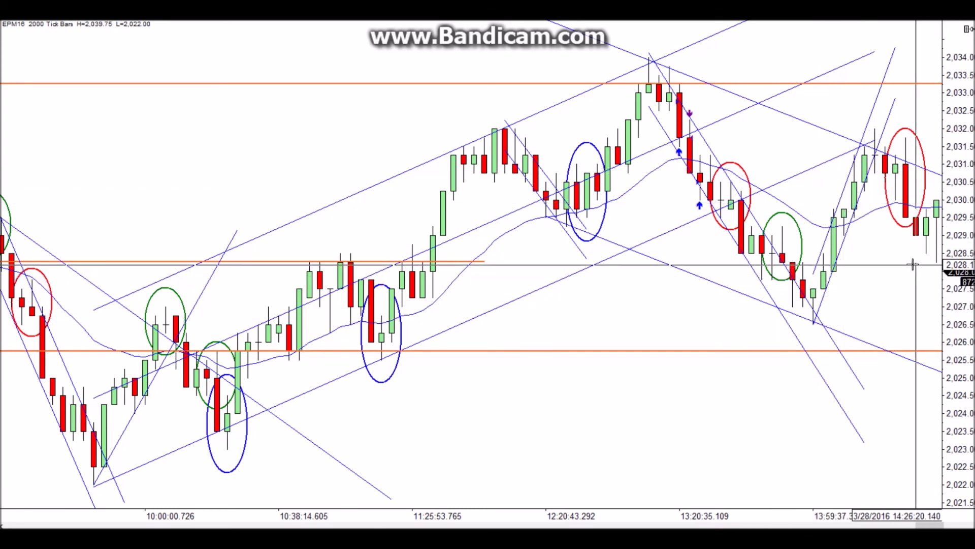
- Move the red ellipse near 14:25 off its bars into empty space, examine the uncovered bars and return the ellipse around them
{"action": "scroll", "coordinate": [913, 265], "scroll_direction": "down", "scroll_amount": 8}
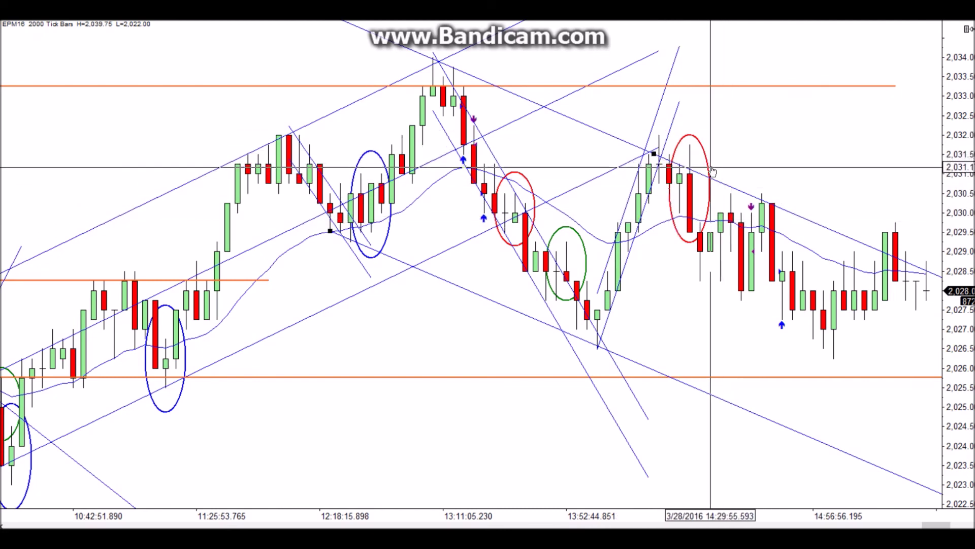
{"action": "left_click_drag", "start_coordinate": [710, 165], "coordinate": [813, 135]}
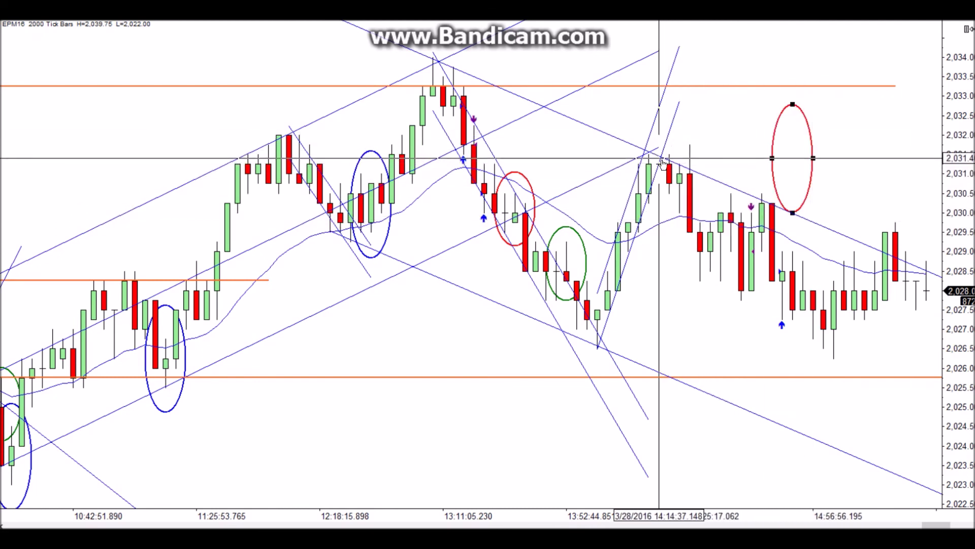
{"action": "left_click", "coordinate": [645, 210]}
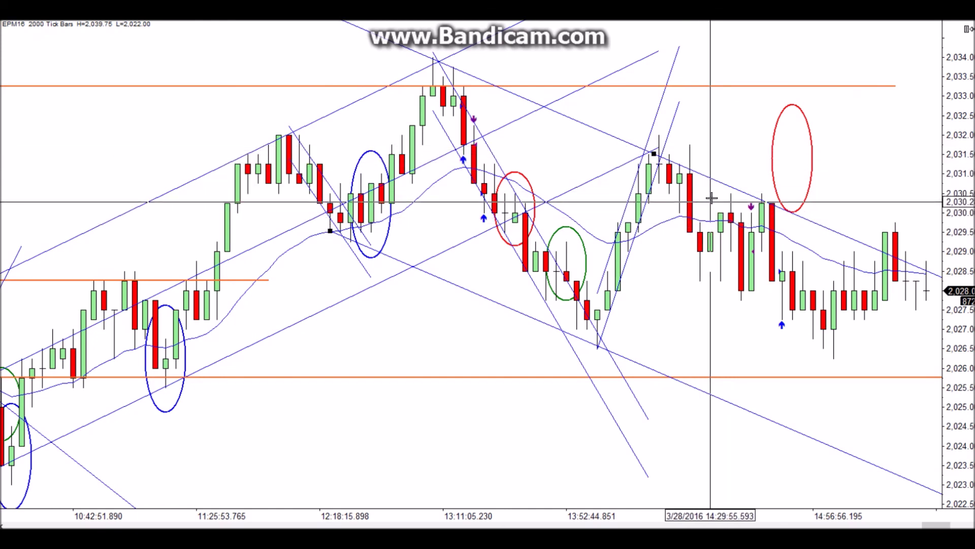
{"action": "left_click_drag", "start_coordinate": [802, 205], "coordinate": [700, 231]}
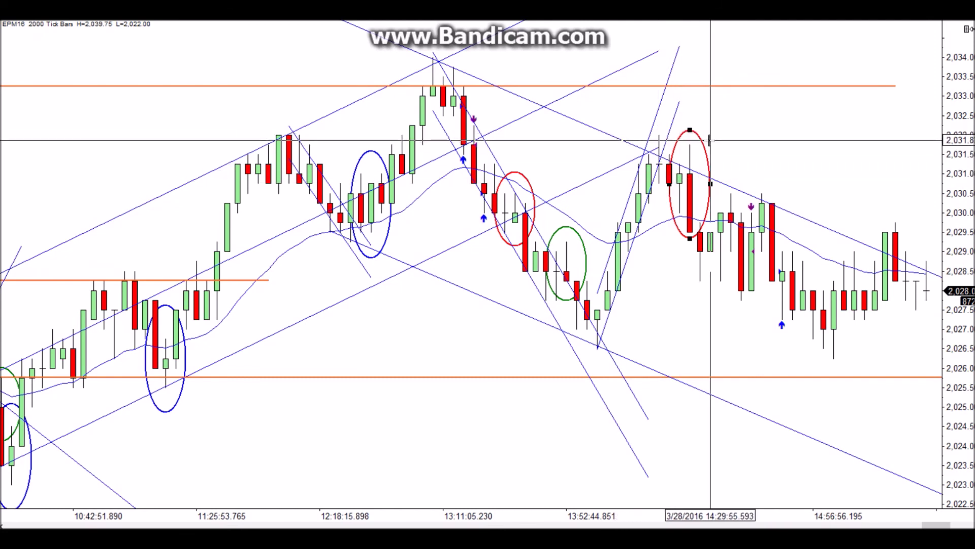
- Clone the red ellipse near 13:40 and place copies around the two small highs near 14:35 and 14:45
{"action": "right_click", "coordinate": [534, 188]}
{"action": "left_click", "coordinate": [564, 240]}
{"action": "mouse_move", "coordinate": [524, 168]}
{"action": "left_mouse_down"}
{"action": "mouse_move", "coordinate": [843, 284]}
{"action": "mouse_move", "coordinate": [800, 284]}
{"action": "mouse_move", "coordinate": [740, 252]}
{"action": "left_mouse_up"}
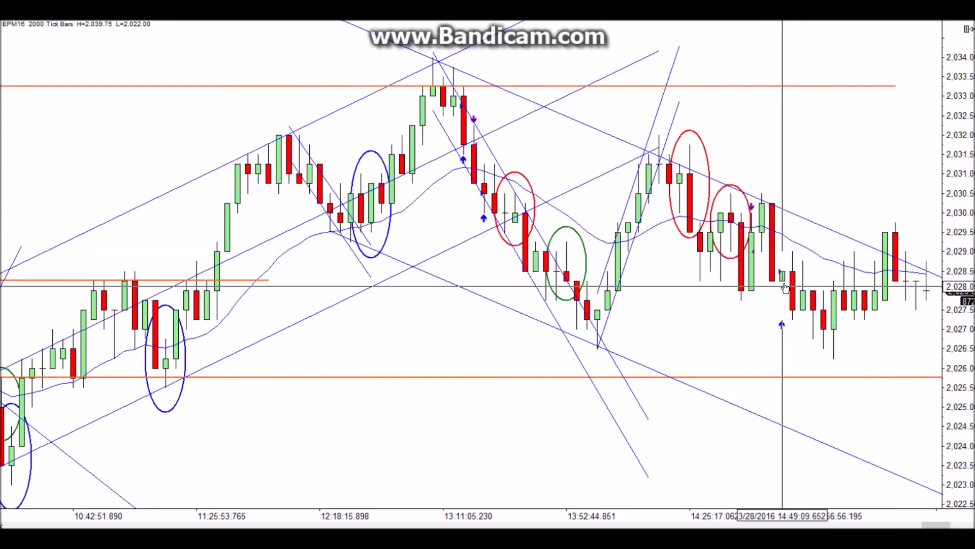
{"action": "right_click", "coordinate": [731, 260]}
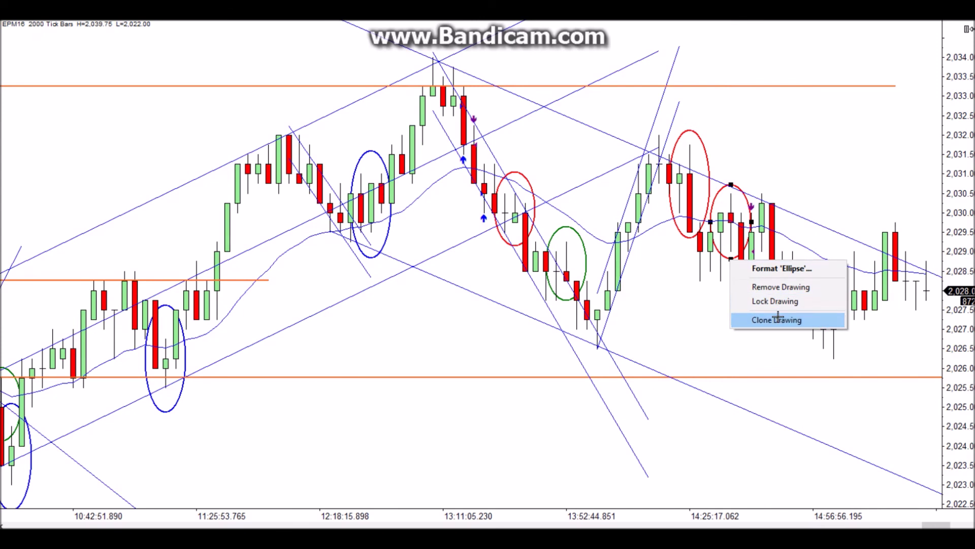
{"action": "left_click", "coordinate": [778, 319]}
{"action": "mouse_move", "coordinate": [747, 176]}
{"action": "left_mouse_down"}
{"action": "mouse_move", "coordinate": [859, 203]}
{"action": "mouse_move", "coordinate": [838, 224]}
{"action": "mouse_move", "coordinate": [766, 210]}
{"action": "left_mouse_up"}
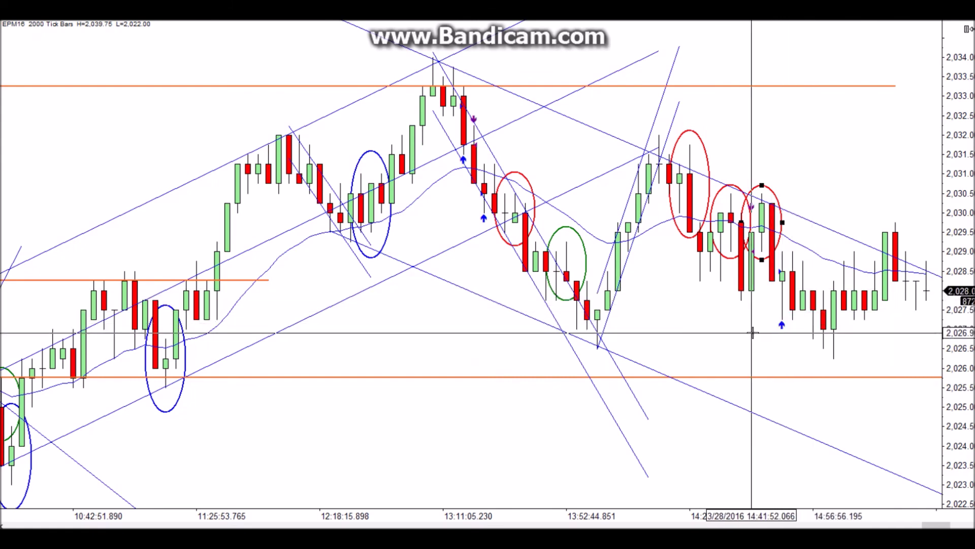
- Check the bars up to the close and compress the time scale to review the full day's marked setups in one view
{"action": "scroll", "coordinate": [747, 327], "scroll_direction": "down", "scroll_amount": 5}
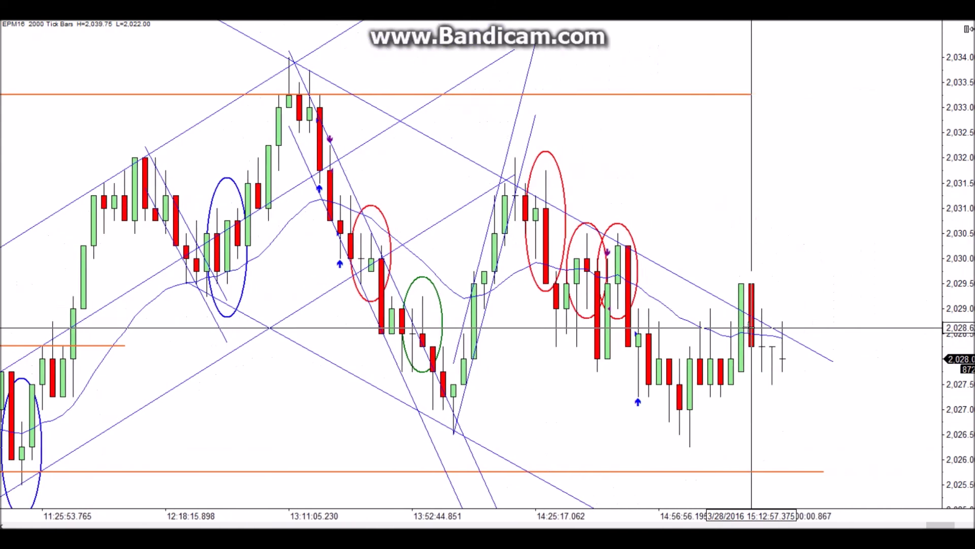
{"action": "scroll", "coordinate": [629, 330], "scroll_direction": "up", "scroll_amount": 5}
{"action": "scroll", "coordinate": [629, 331], "scroll_direction": "up", "scroll_amount": 8}
{"action": "scroll", "coordinate": [634, 471], "scroll_direction": "down", "scroll_amount": 4}
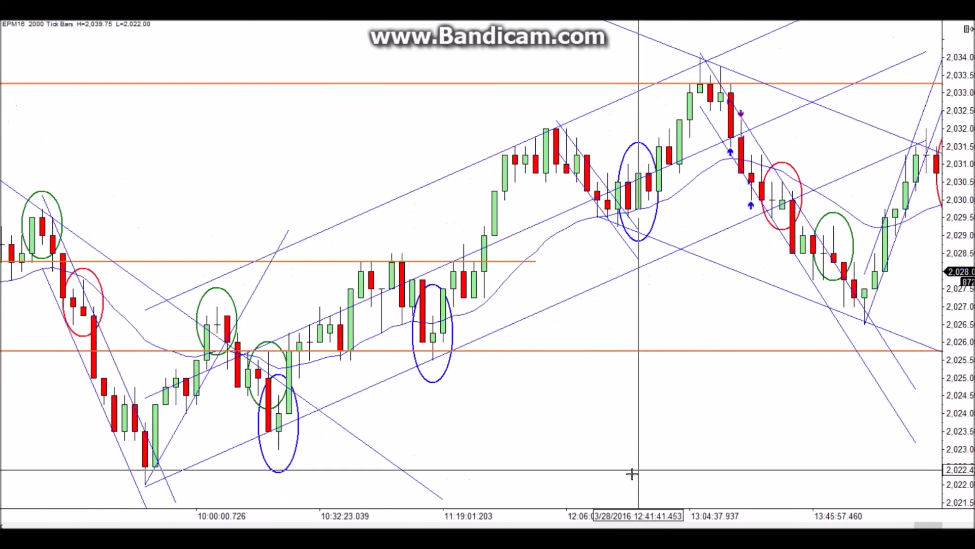
{"action": "left_click_drag", "start_coordinate": [595, 518], "coordinate": [221, 477]}
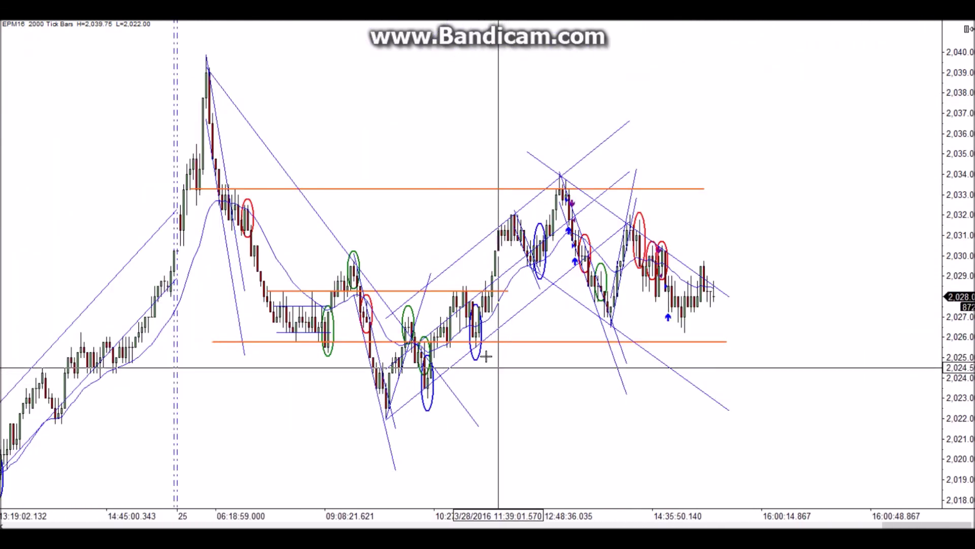